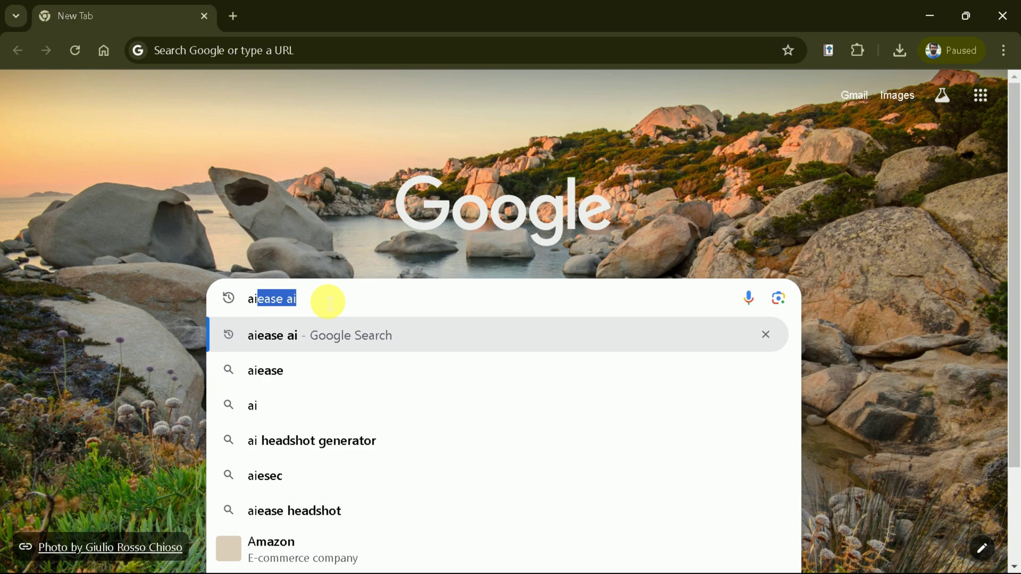
Finish searching for 'ai ease' and open the aiease.ai homepage.
type("ease")
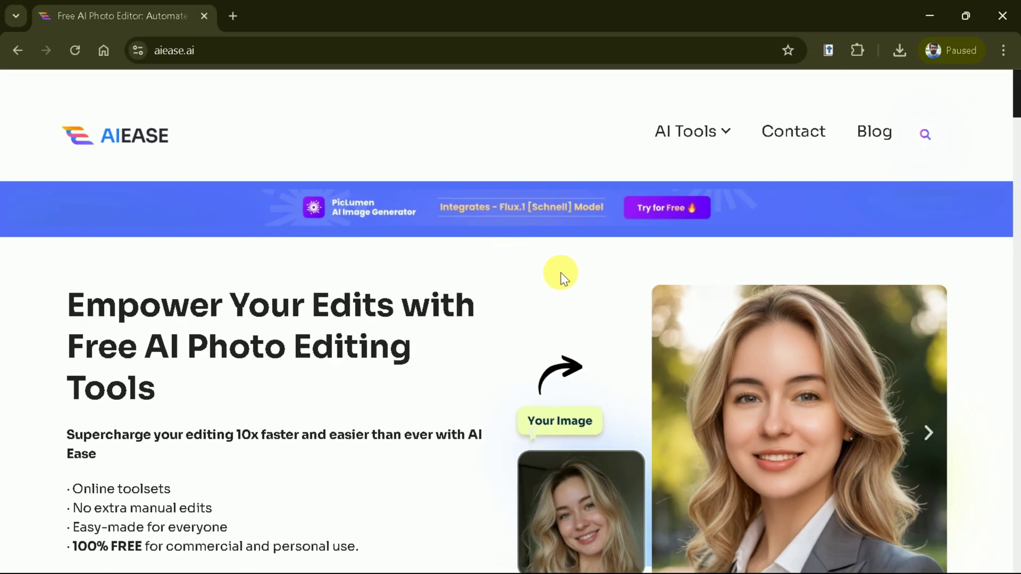
Scroll to the Free AI Photo Editing Tools heading and briefly highlight it.
scroll(561, 272, "down", 3)
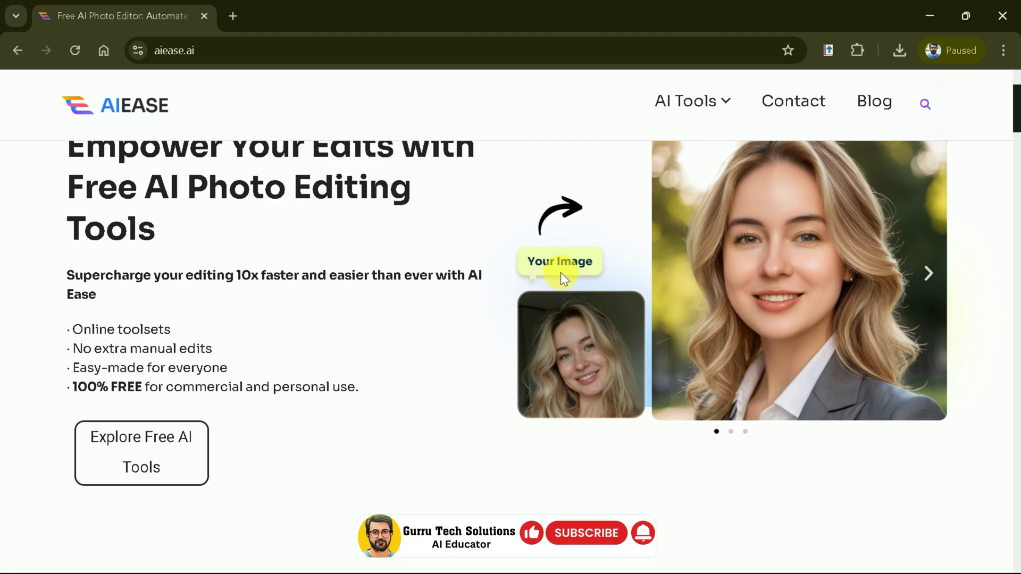
scroll(561, 272, "up", 2)
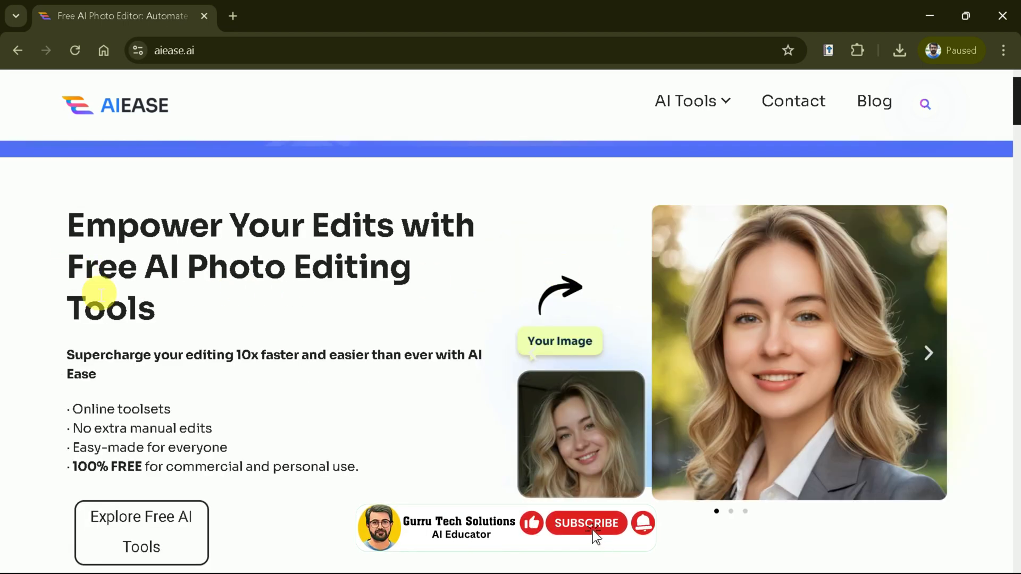
left_click_drag(160, 318, 77, 271)
left_click(76, 271)
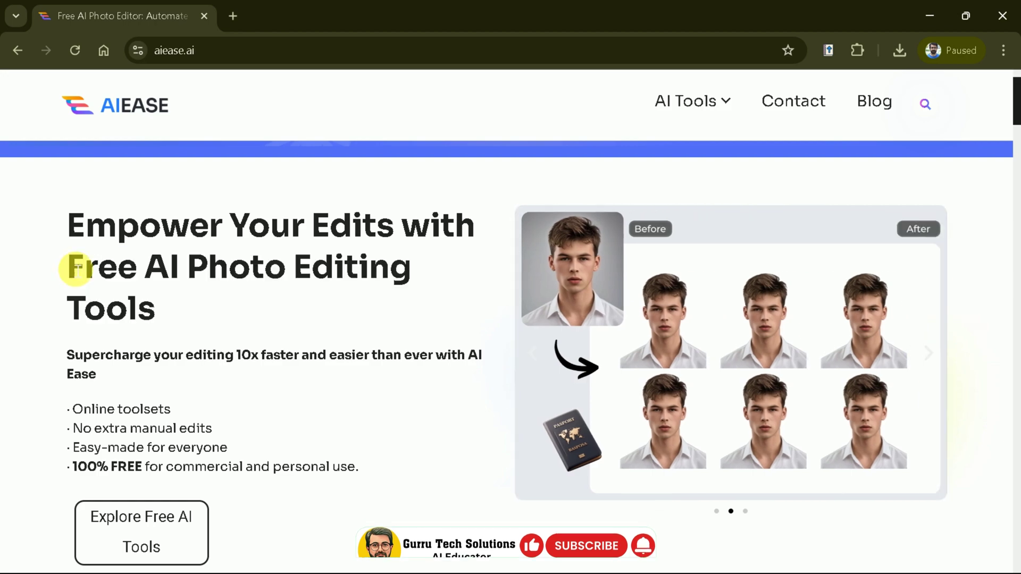
scroll(732, 294, "down", 7)
scroll(732, 294, "down", 5)
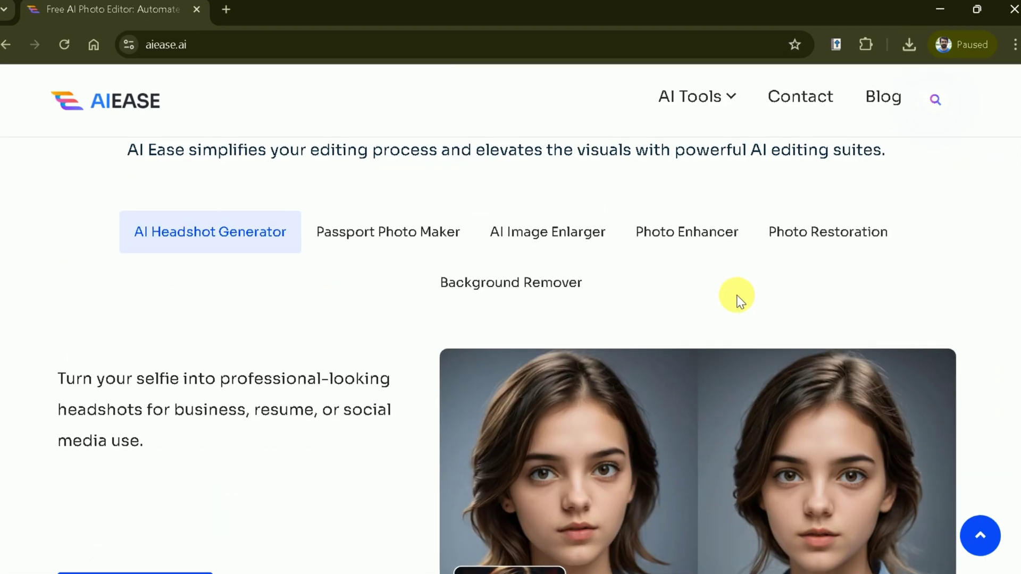
Show the Passport Photo Maker, AI Image Enlarger, Photo Enhancer and Photo Restoration examples in turn.
left_click(383, 236)
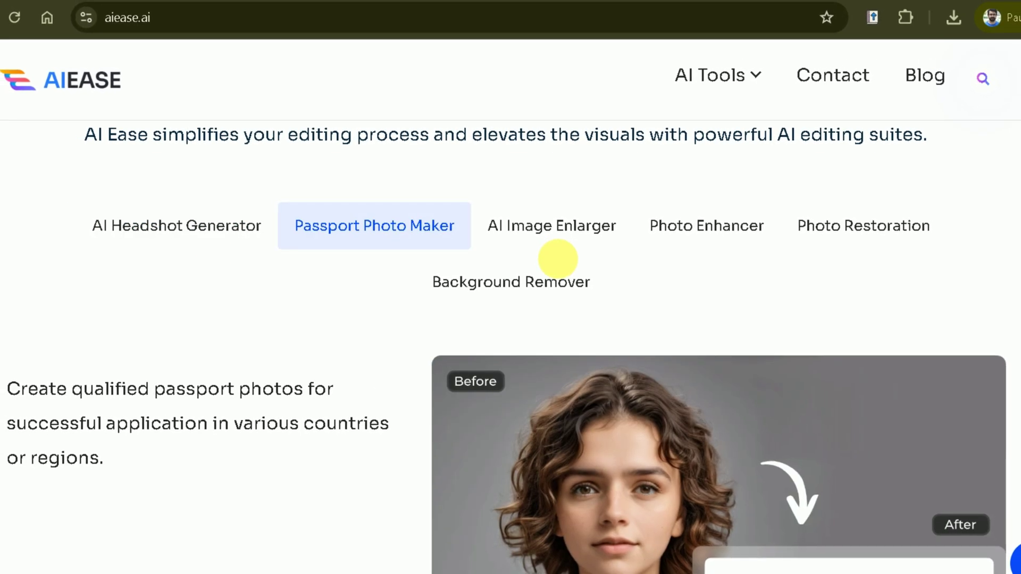
scroll(558, 233, "down", 2)
left_click(553, 137)
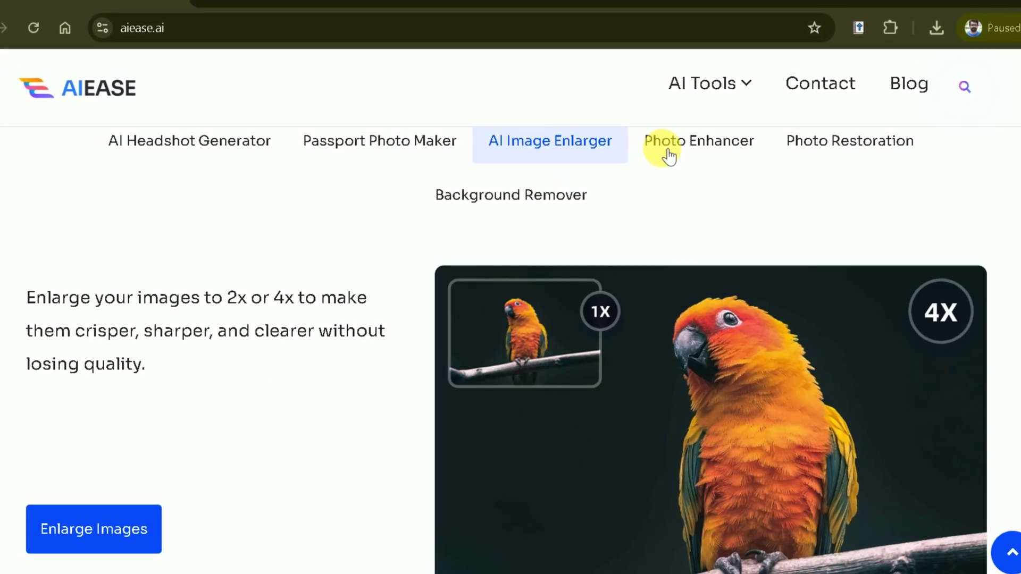
left_click(668, 154)
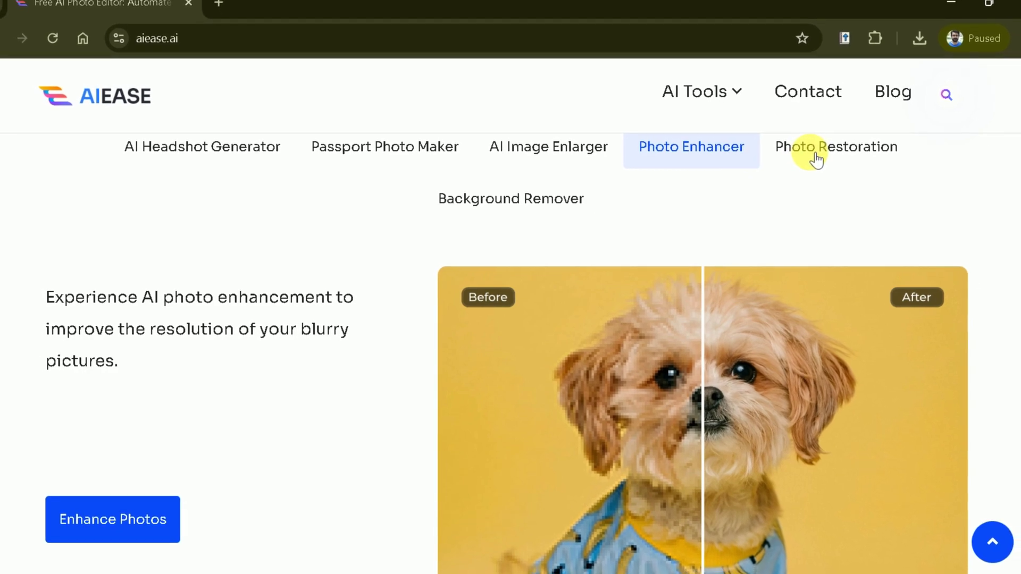
left_click(815, 159)
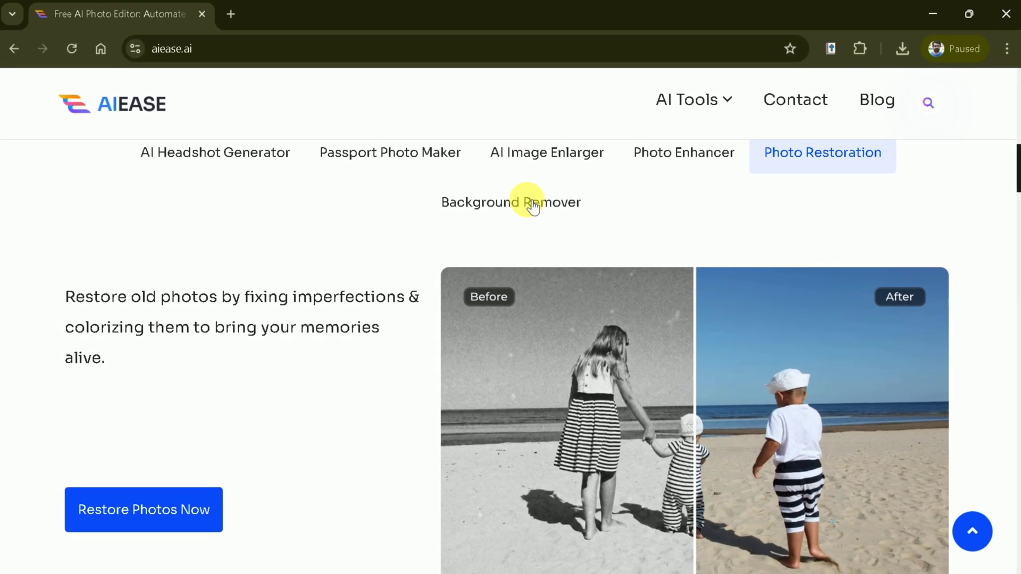
Show the Background Remover example, then browse the use-case, headshot and passport sections.
left_click(531, 203)
scroll(521, 283, "down", 8)
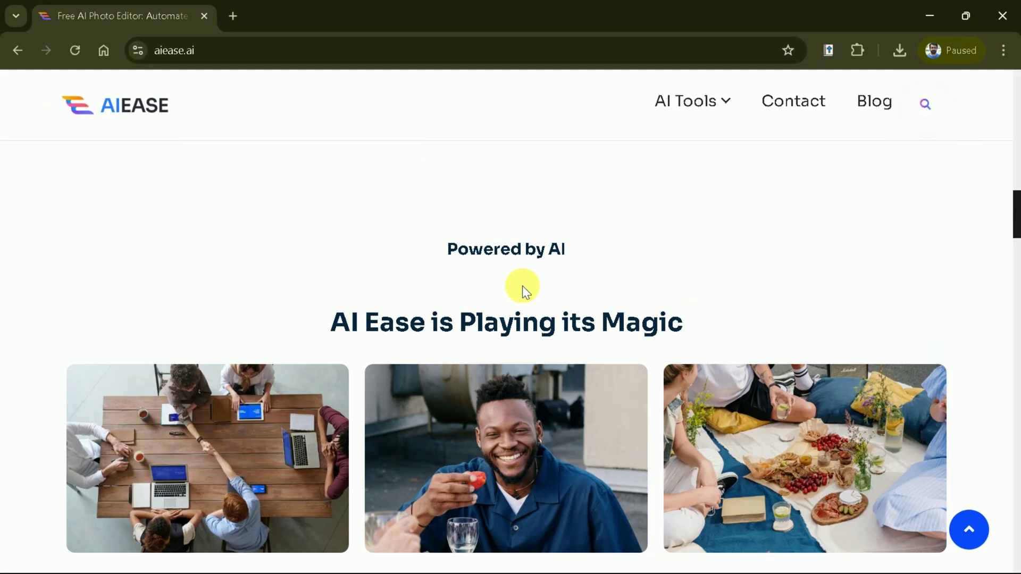
scroll(522, 287, "down", 3)
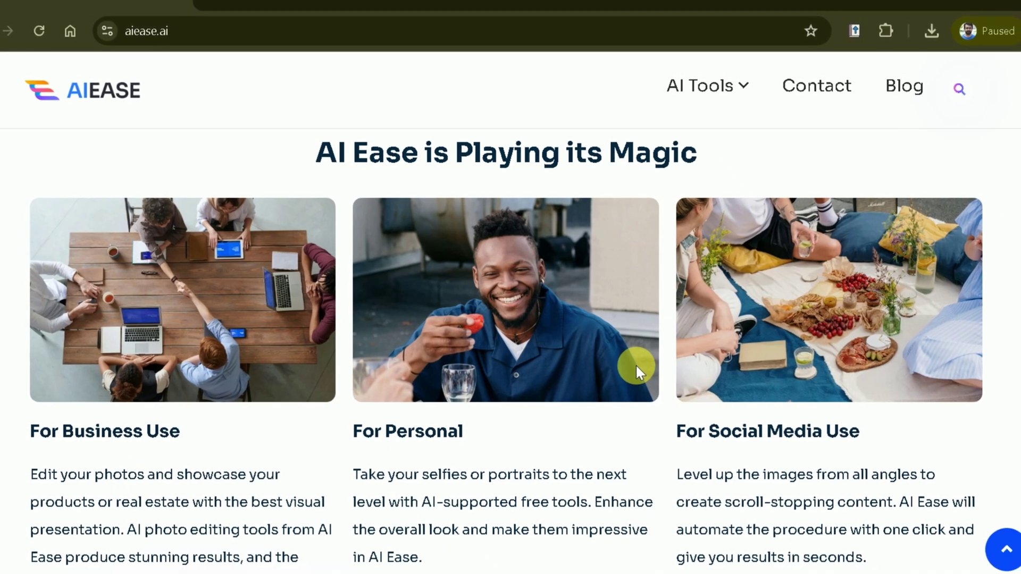
scroll(633, 364, "down", 2)
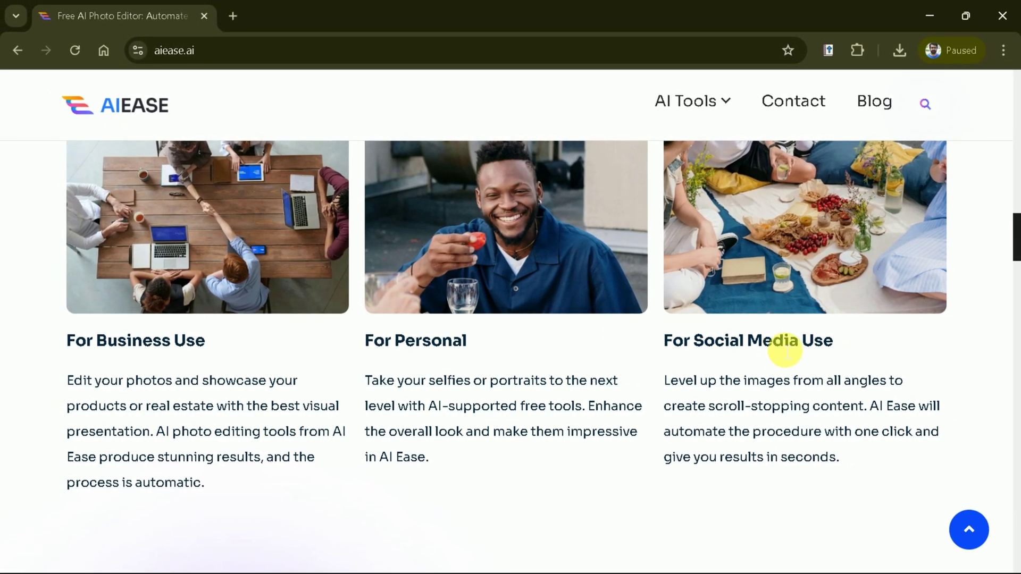
scroll(764, 369, "down", 18)
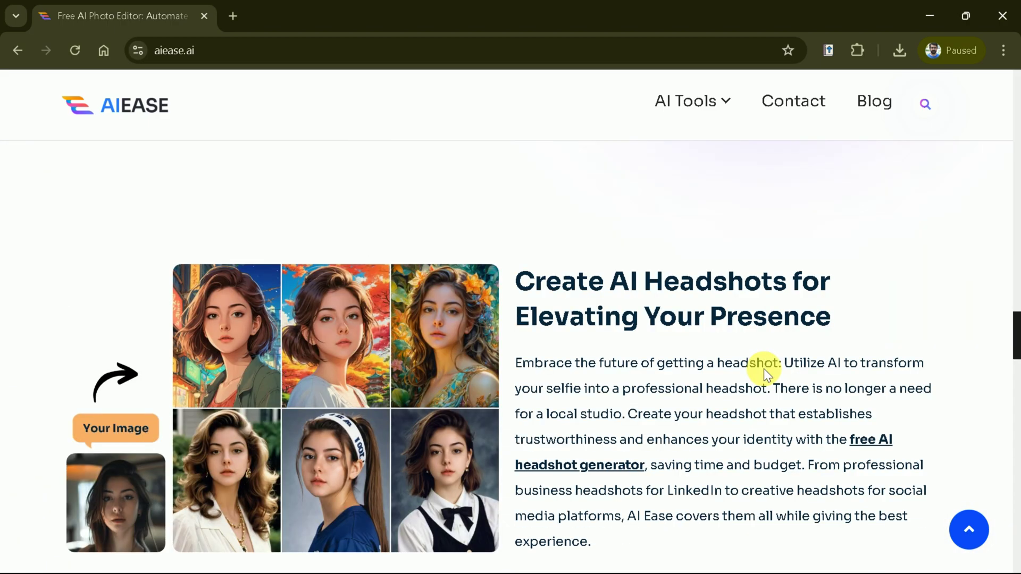
scroll(764, 368, "down", 5)
scroll(764, 369, "up", 5)
scroll(771, 375, "down", 8)
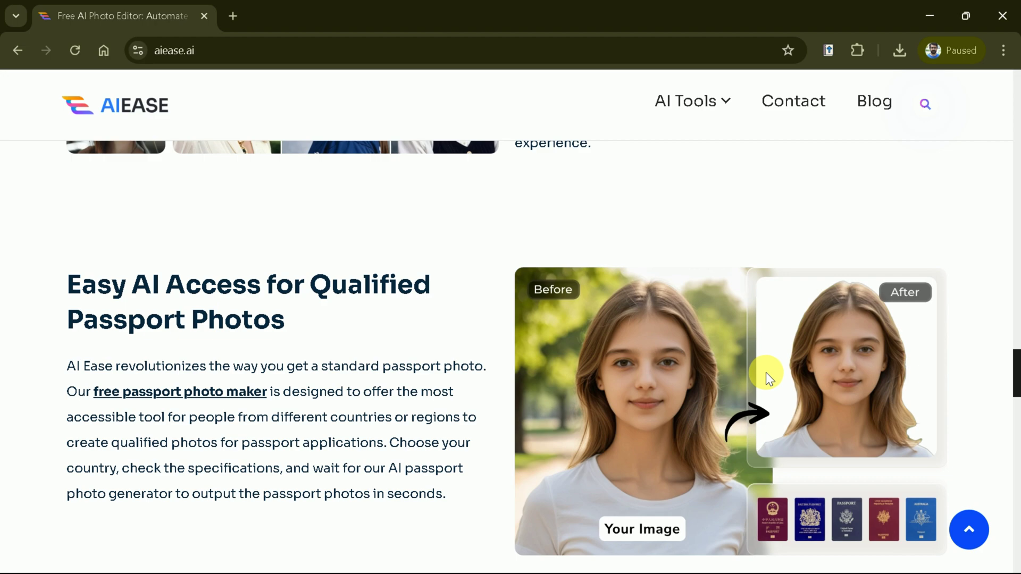
scroll(766, 372, "down", 9)
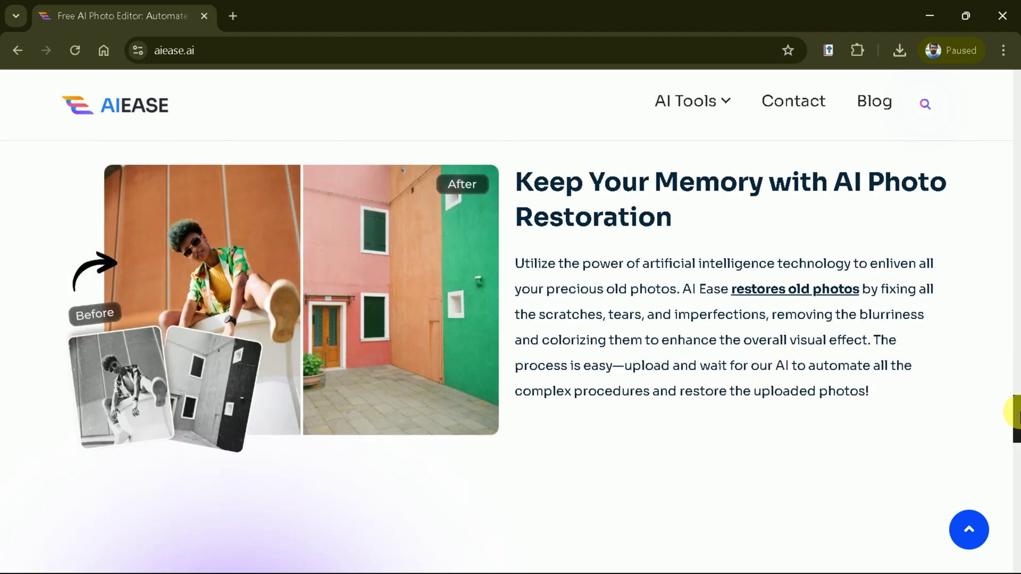
scroll(834, 392, "down", 8)
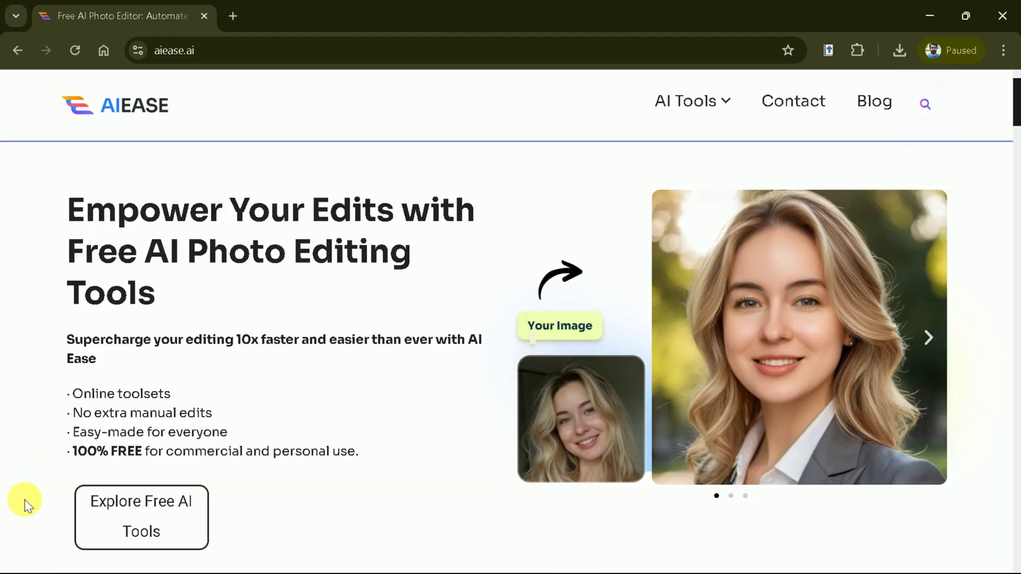
Open the full free AI tools list and go to the AI Face Swapper page.
left_click(137, 511)
scroll(577, 273, "down", 5)
scroll(220, 405, "down", 12)
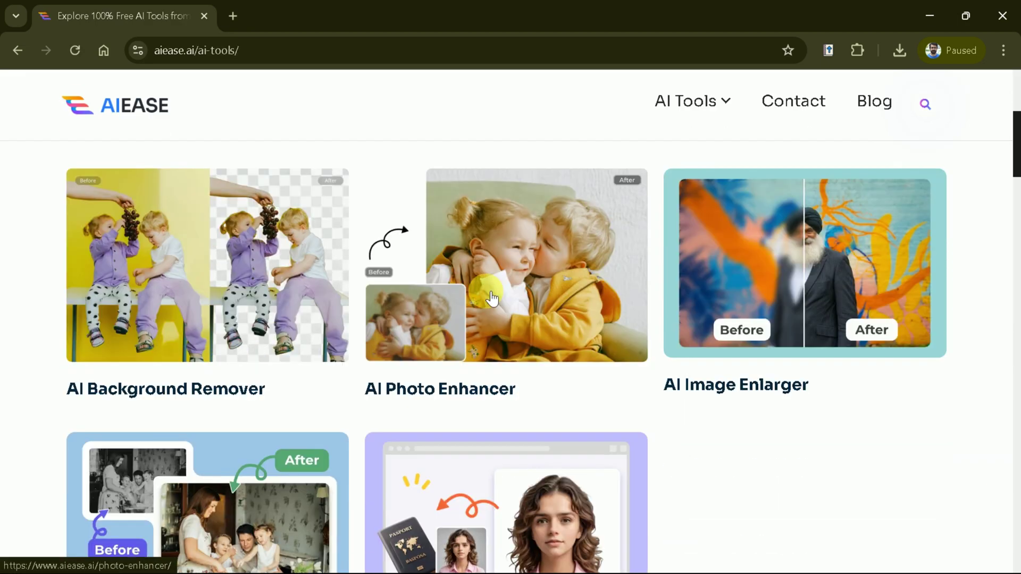
scroll(181, 213, "down", 12)
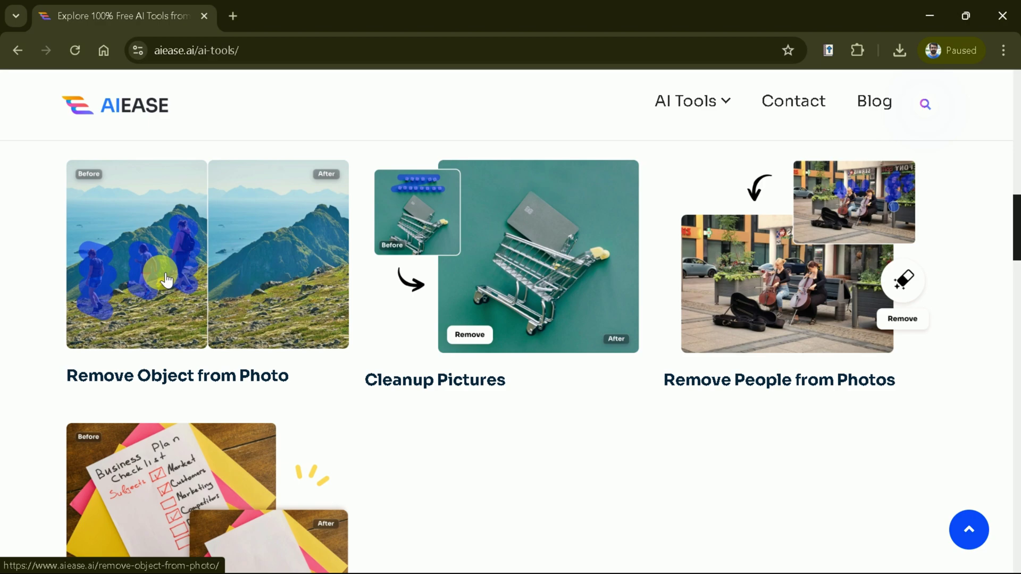
scroll(515, 313, "down", 20)
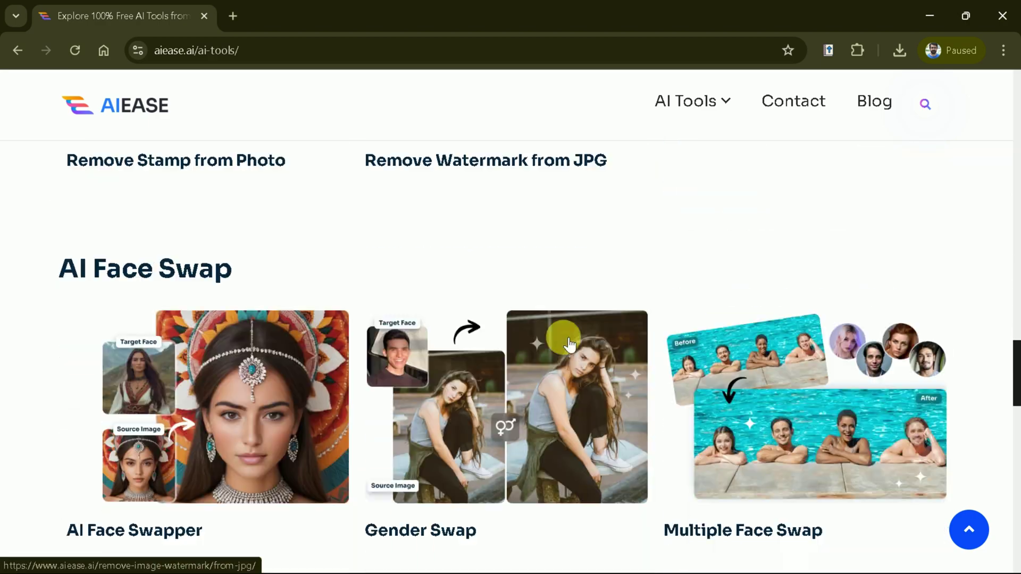
scroll(213, 340, "up", 10)
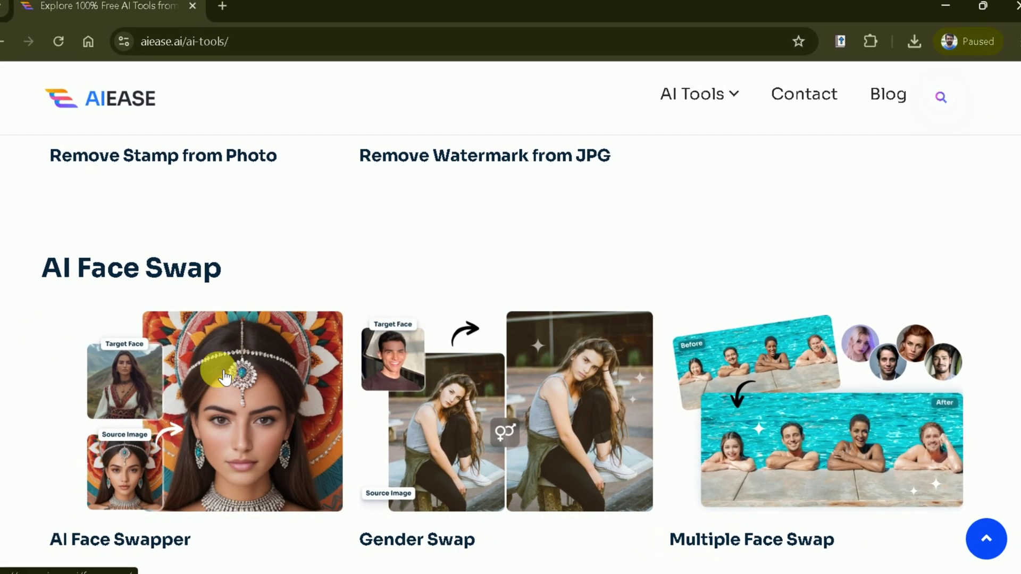
left_click(227, 418)
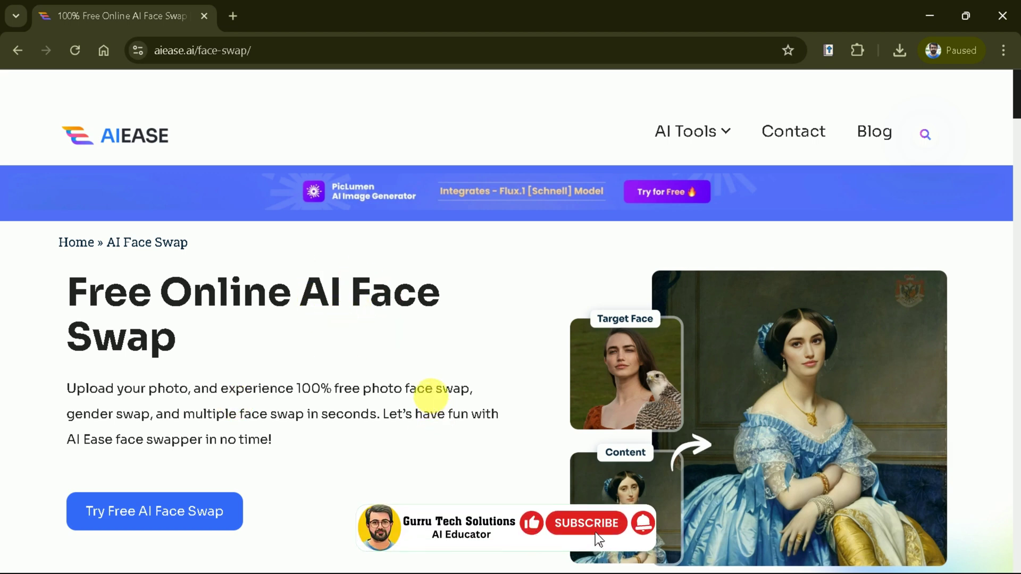
scroll(434, 396, "down", 2)
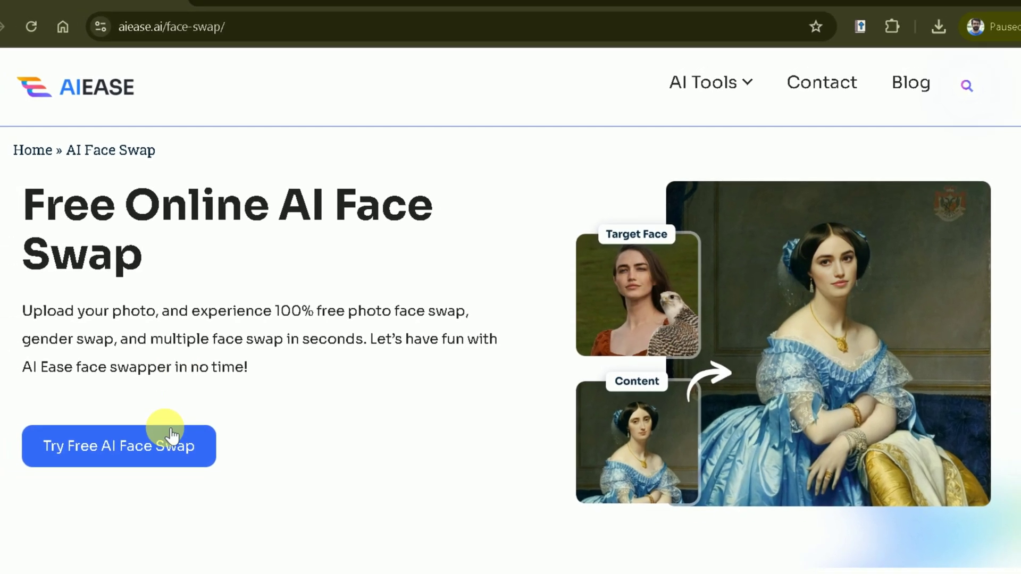
Launch the free face swap app and pick a Desktop portrait PNG for the target face.
left_click(125, 460)
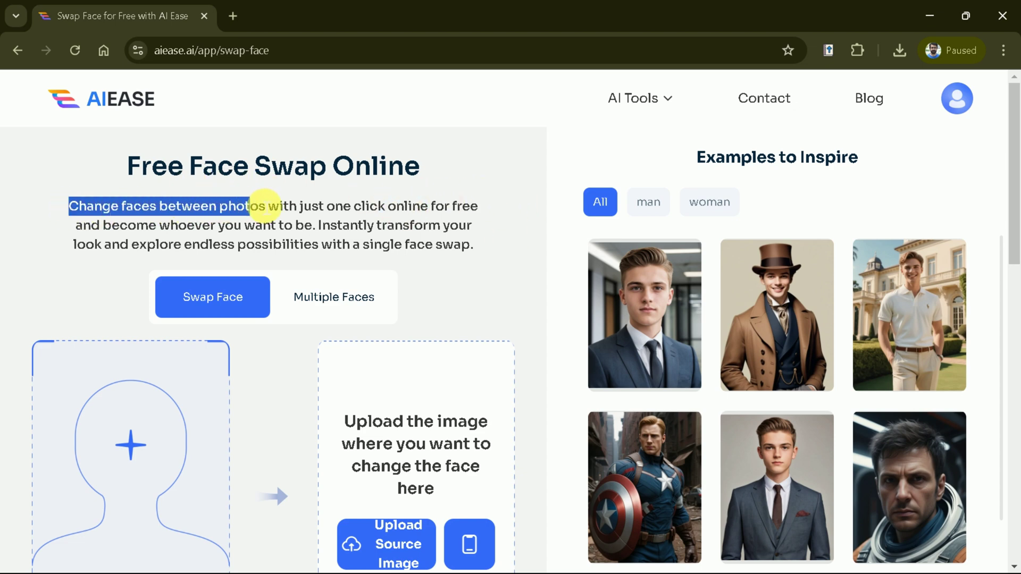
left_click_drag(483, 202, 288, 234)
scroll(165, 456, "down", 2)
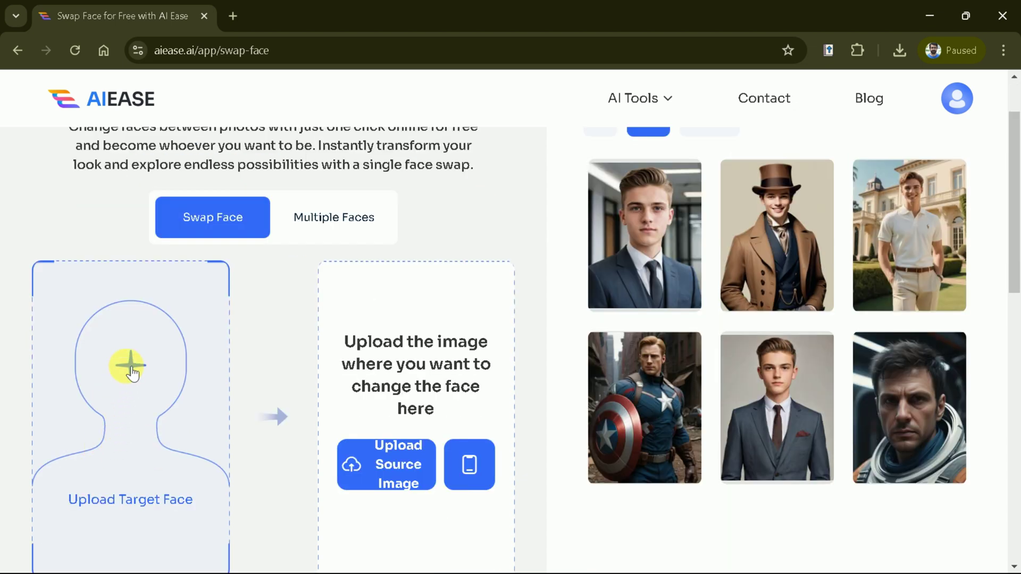
left_click(130, 435)
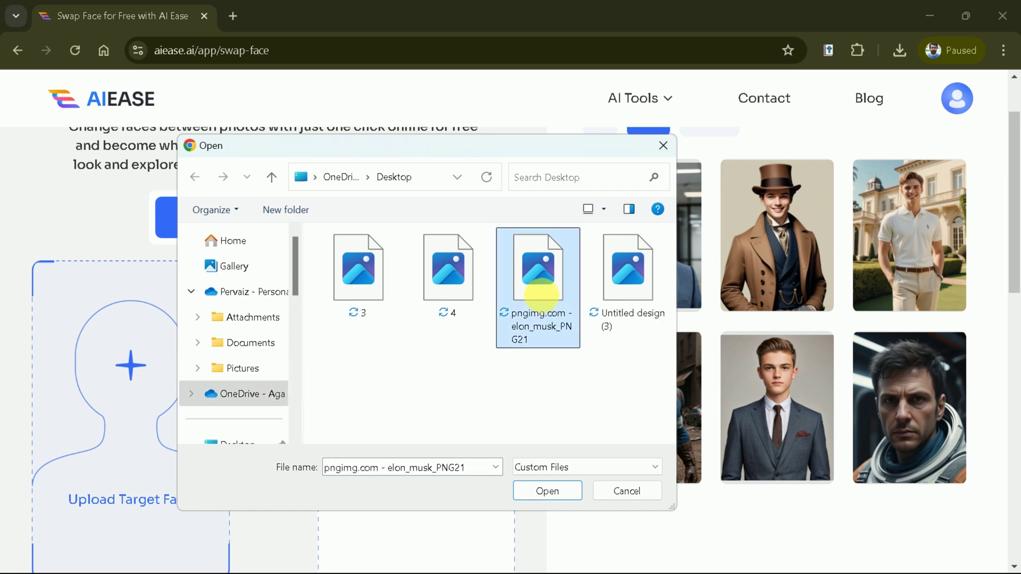
Preview the Desktop portrait in Photos, then upload it as the target face.
right_click(541, 293)
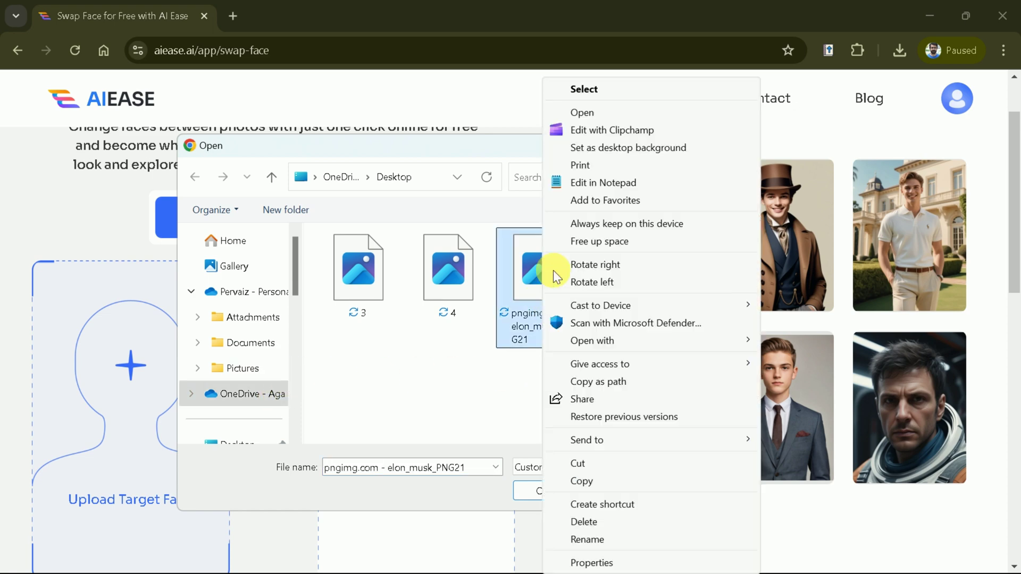
left_click(582, 113)
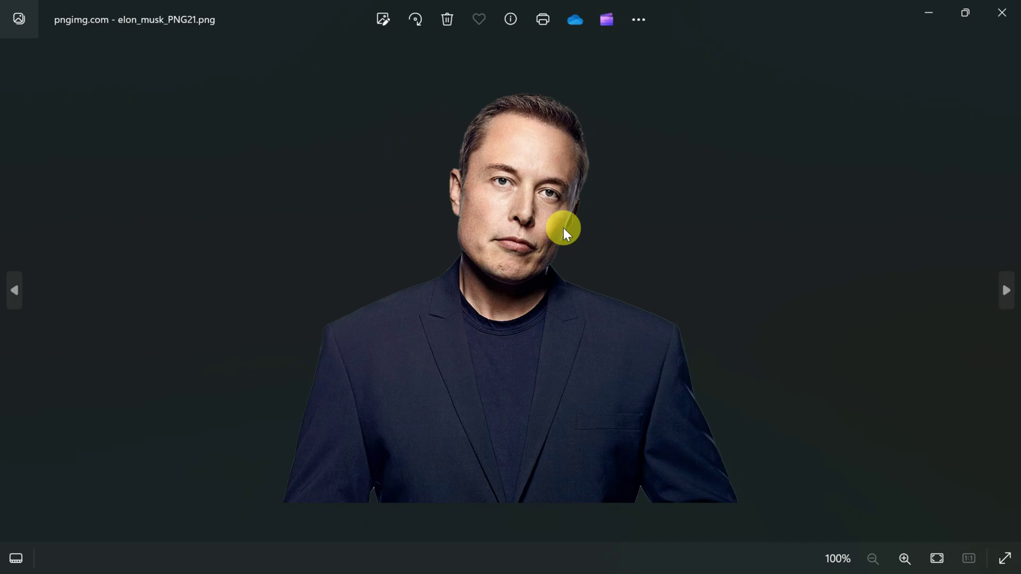
key("alt+F4")
left_click(556, 486)
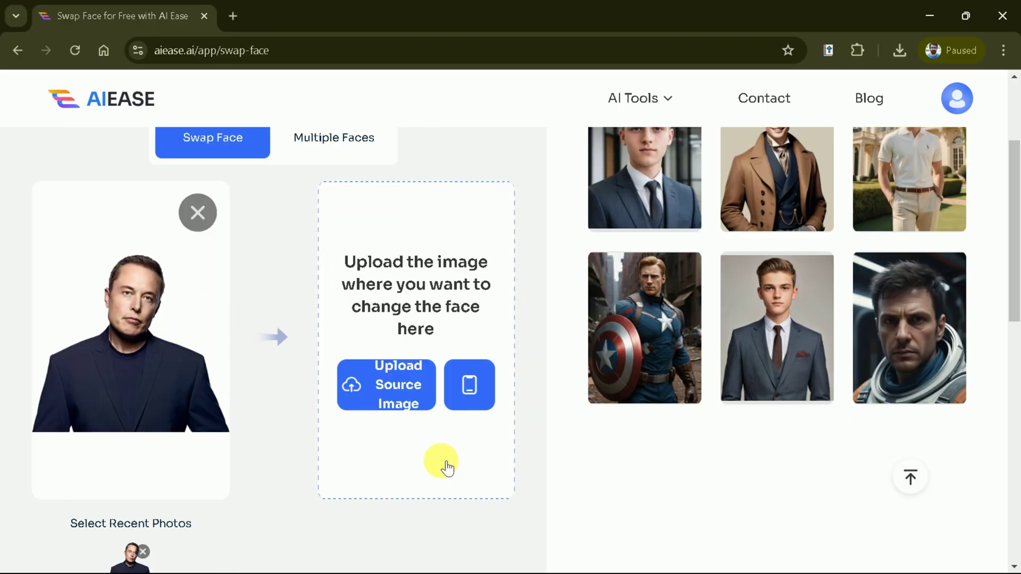
Use the top-hat gentleman example as the source image instead of a local file.
left_click(426, 394)
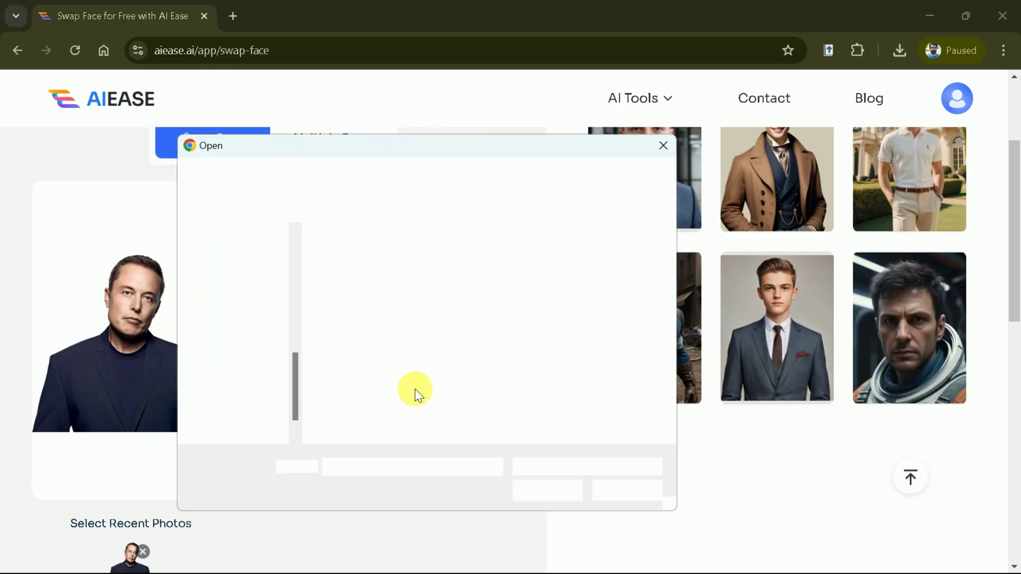
left_click(670, 157)
scroll(815, 308, "up", 2)
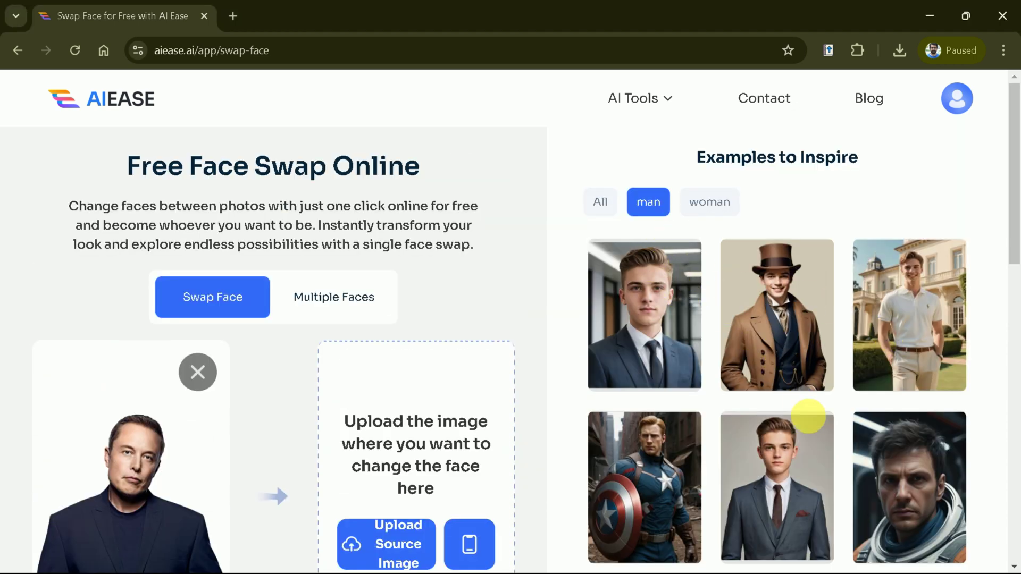
scroll(824, 441, "down", 2)
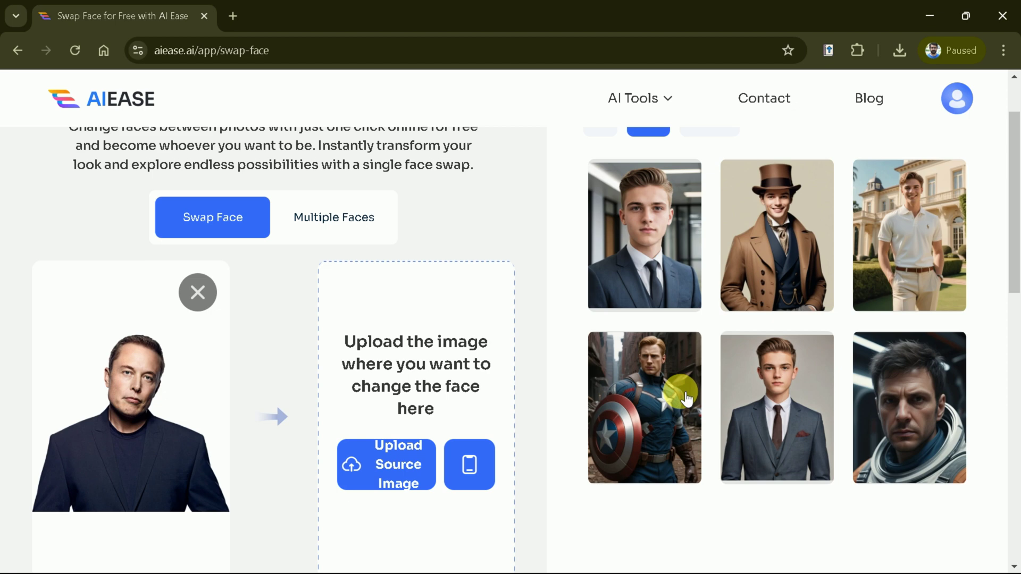
left_click(778, 248)
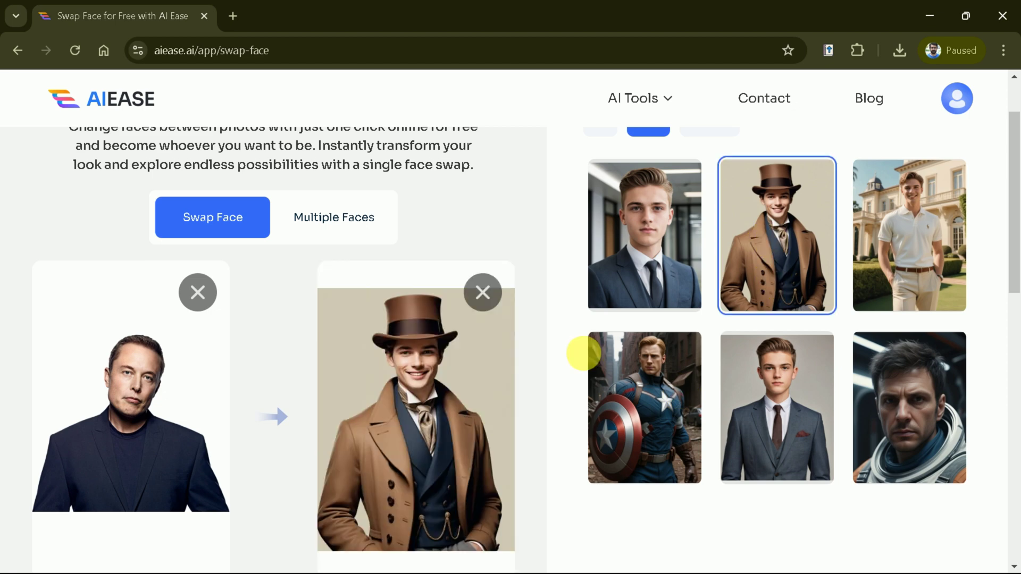
Swap the face onto the top-hat portrait and download the result as 1727155045367.jpg.
scroll(492, 383, "down", 4)
left_click(256, 471)
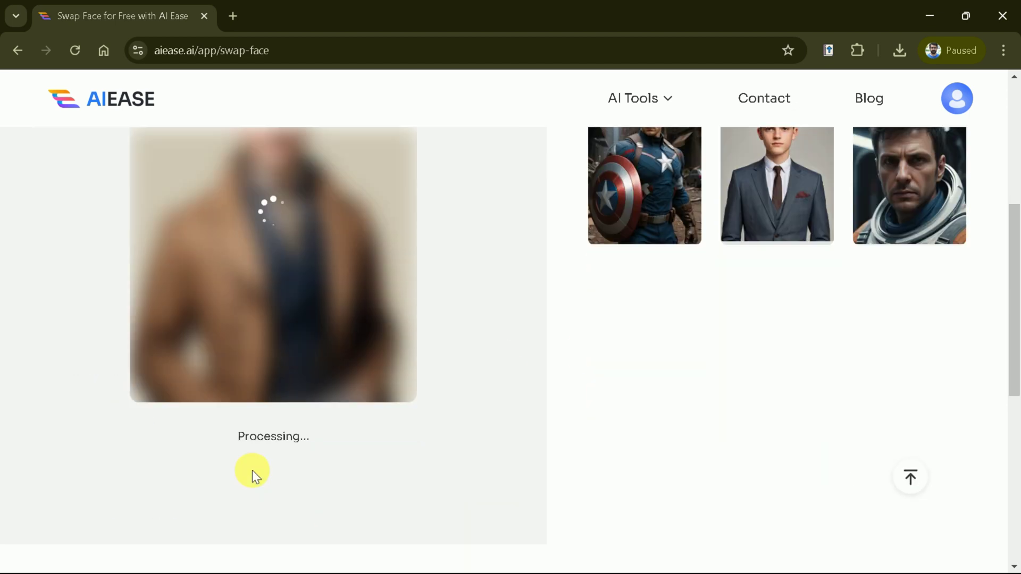
scroll(305, 341, "up", 4)
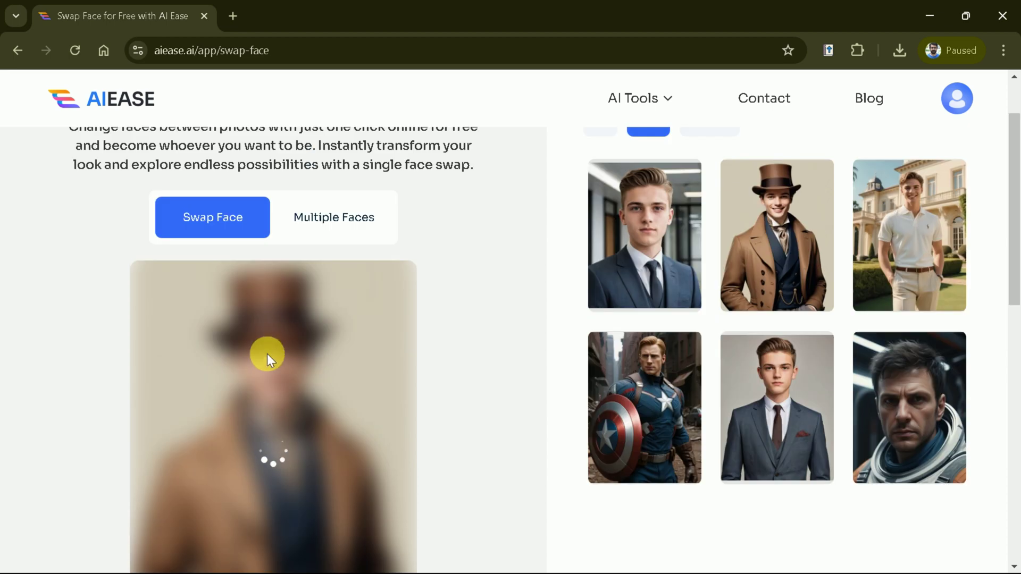
scroll(268, 357, "down", 3)
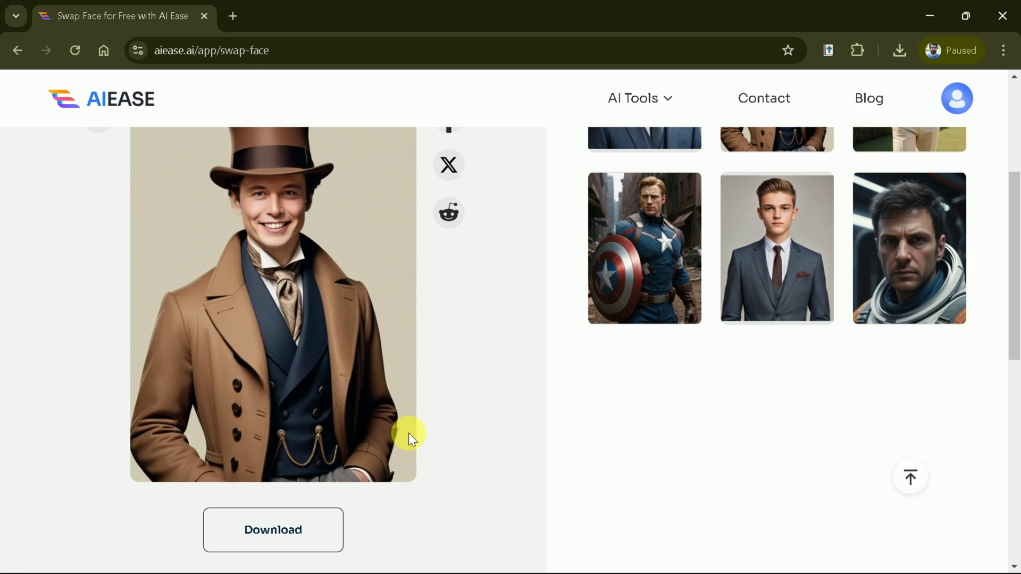
scroll(398, 381, "up", 2)
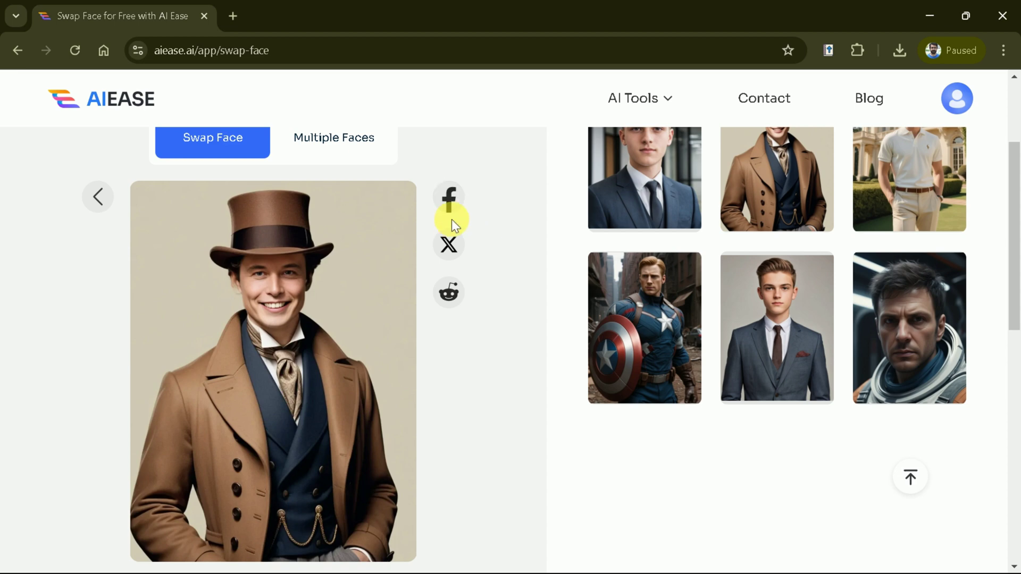
scroll(340, 317, "down", 6)
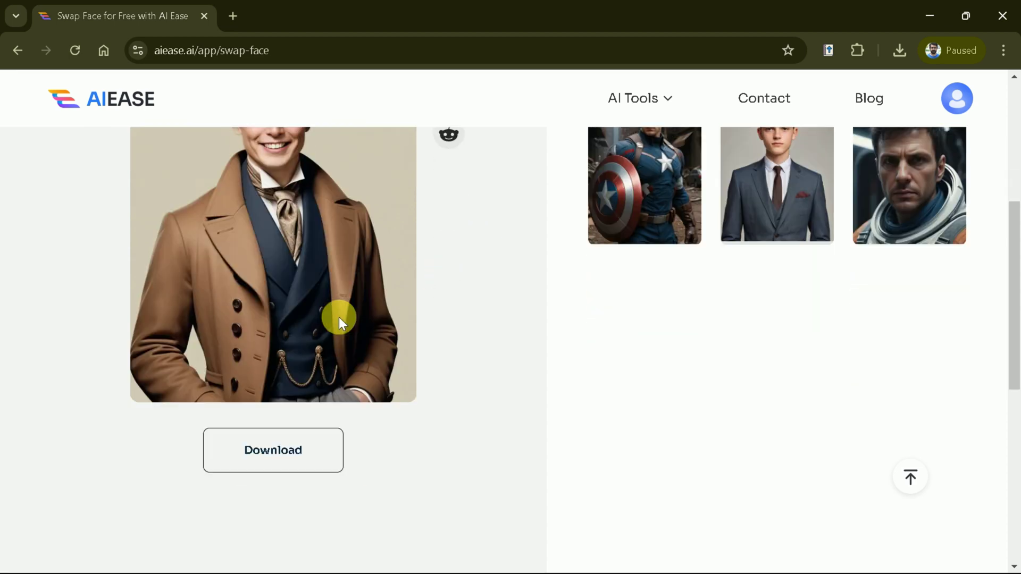
scroll(339, 340, "up", 3)
View 1727155045367.jpg in Photos, zooming in and panning to show the hat top.
scroll(339, 340, "up", 2)
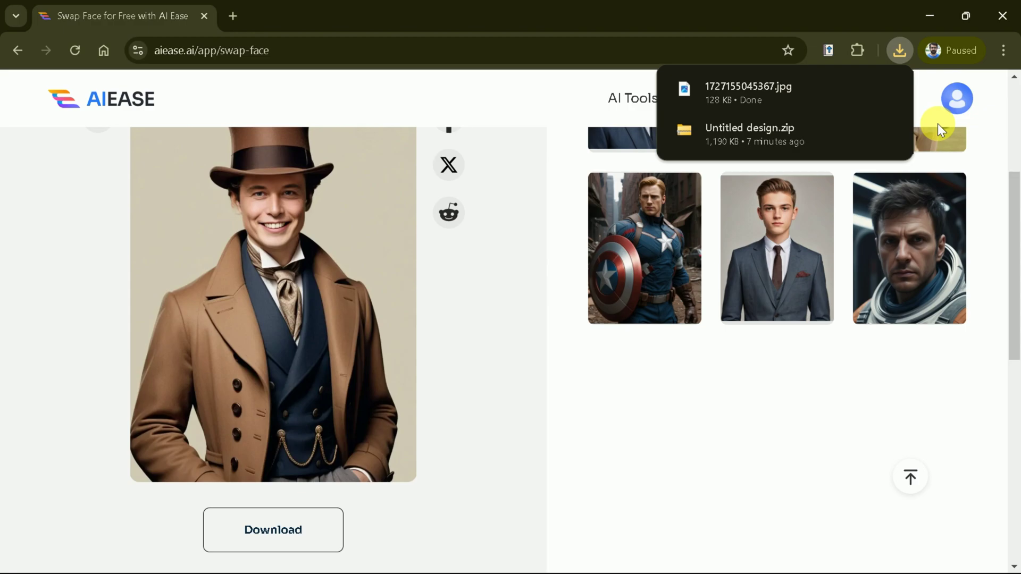
left_click(892, 94)
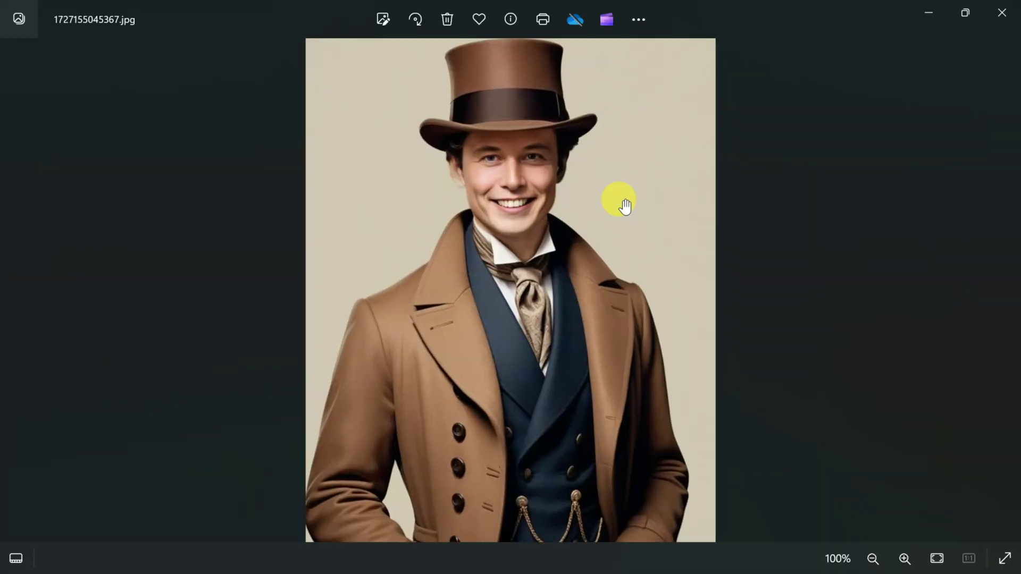
scroll(621, 203, "up", 2)
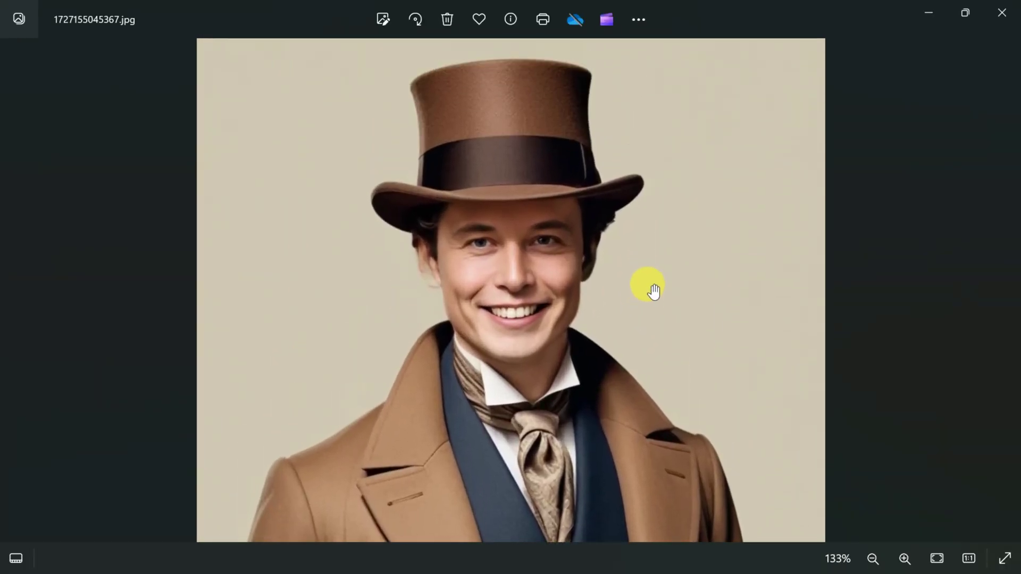
scroll(654, 289, "down", 3)
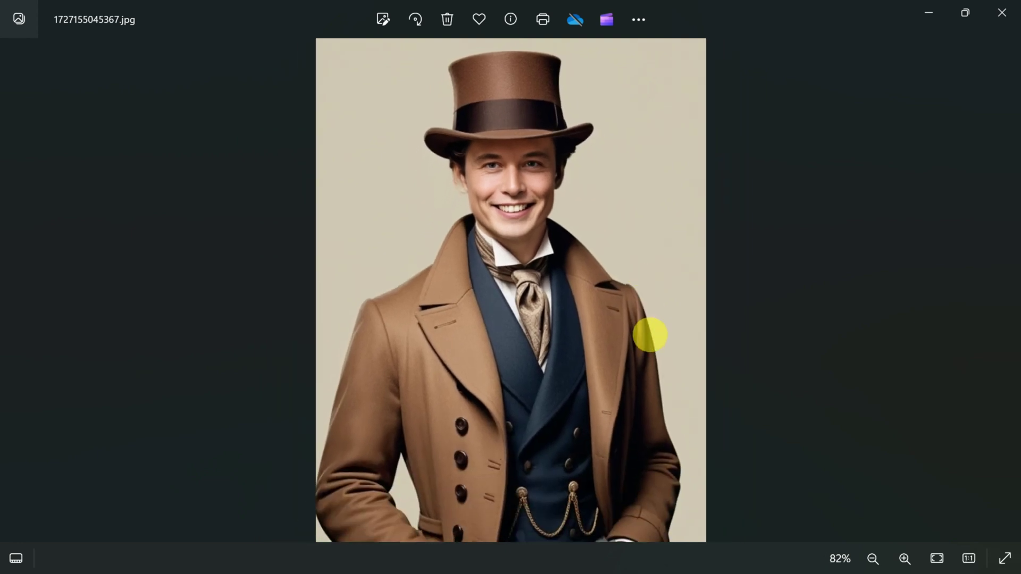
scroll(659, 244, "up", 1)
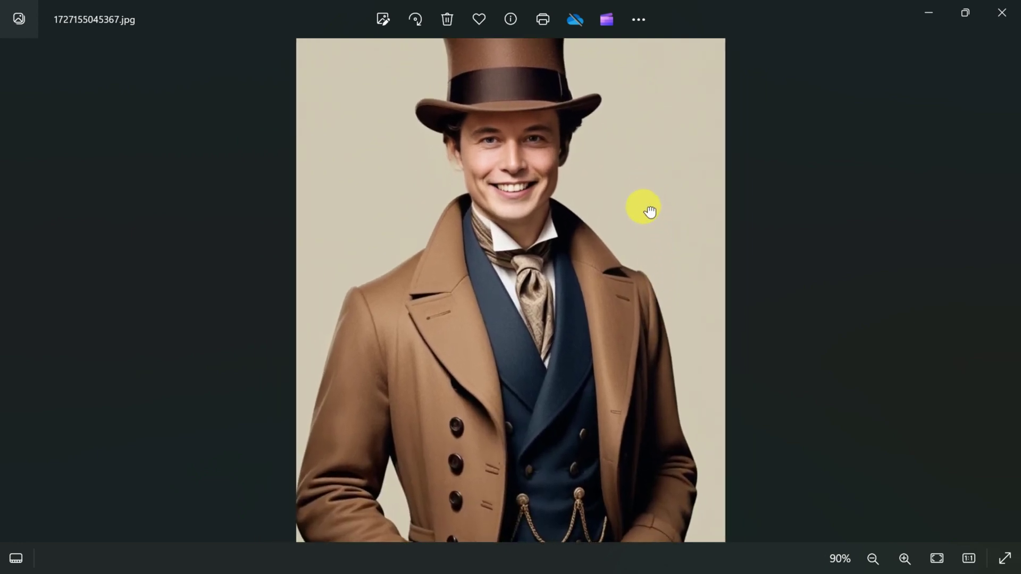
left_click_drag(647, 209, 650, 317)
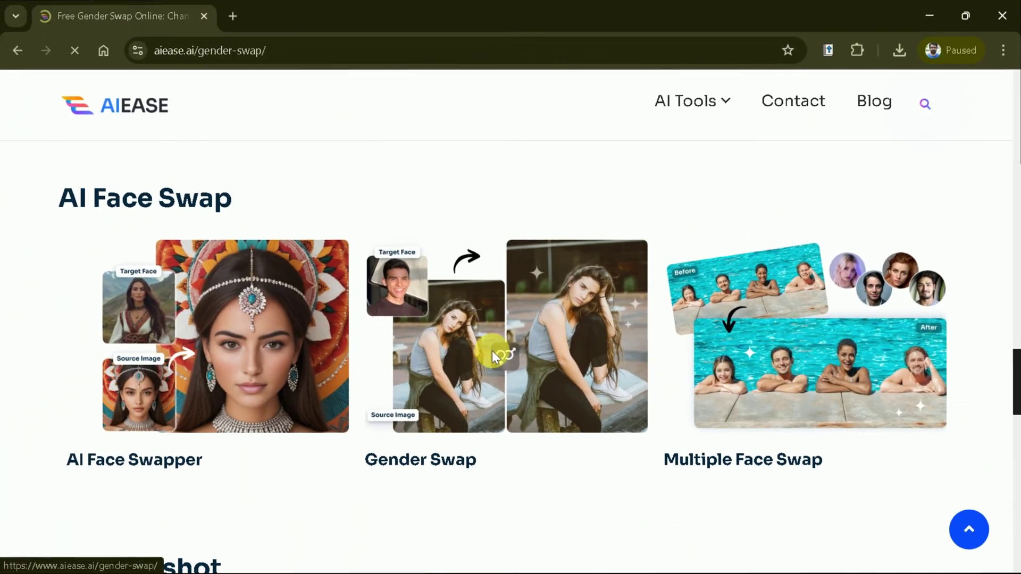
Open the Gender Swap tool and start uploading the man's photo as the target face.
left_click(492, 350)
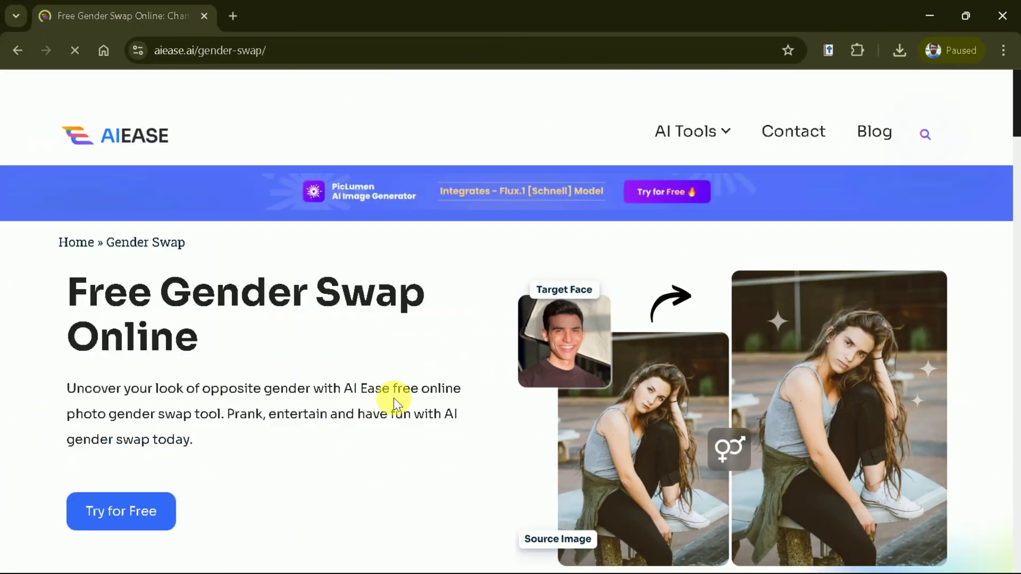
scroll(394, 397, "down", 1)
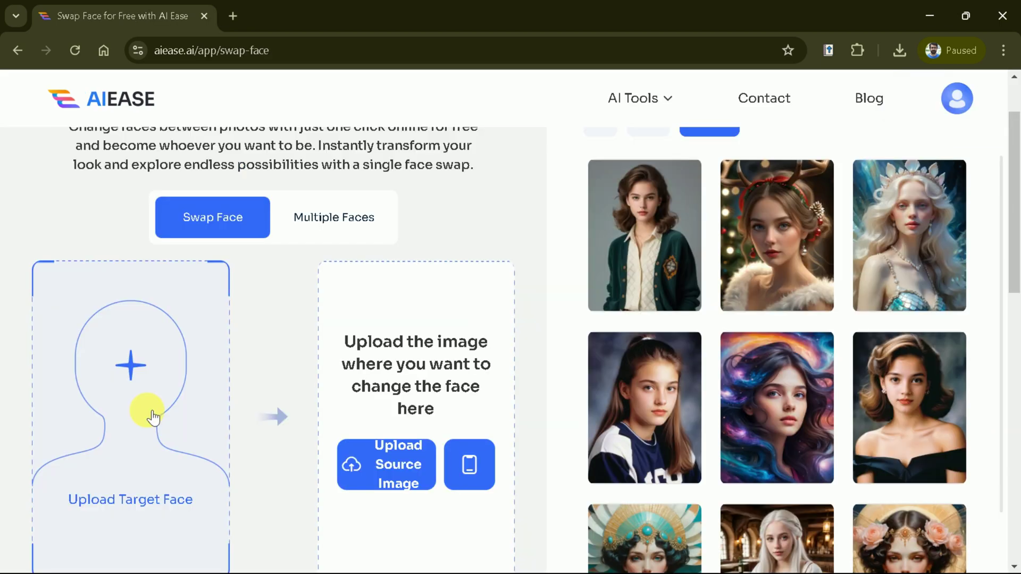
scroll(149, 414, "down", 1)
left_click(123, 343)
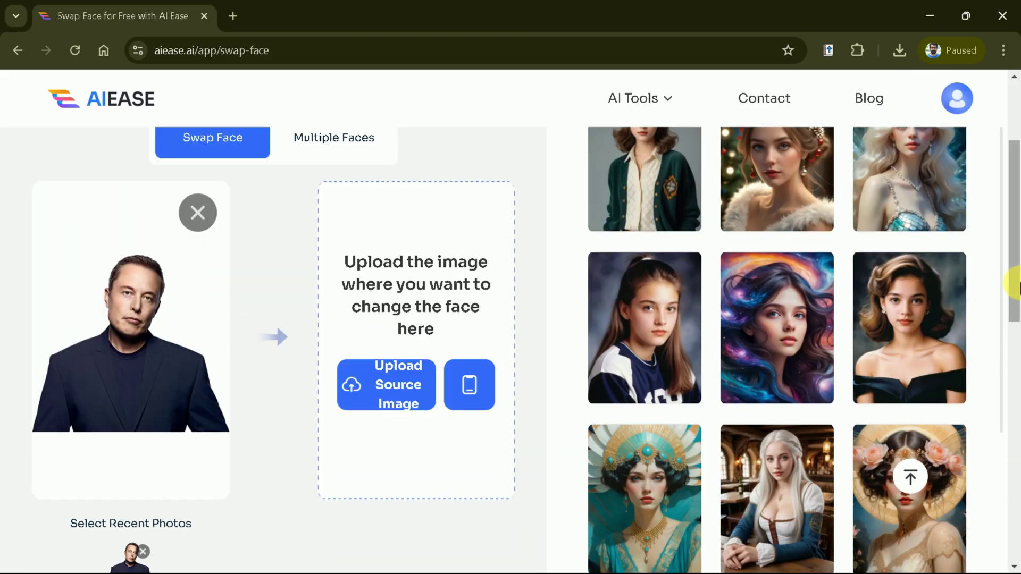
Choose the jersey-wearing girl's school portrait from the woman examples as the source image.
scroll(989, 290, "up", 3)
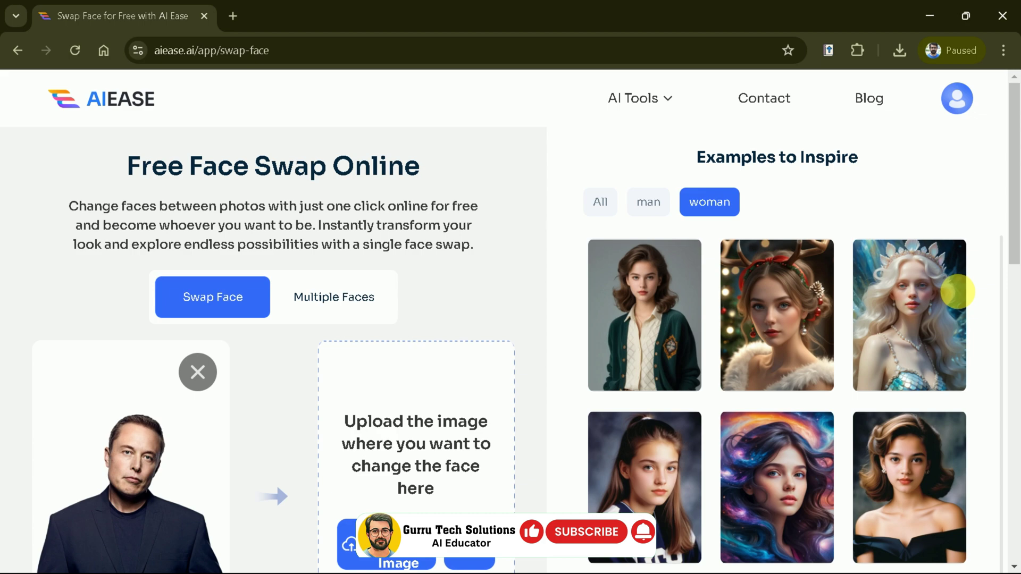
scroll(853, 364, "down", 2)
scroll(854, 367, "down", 10)
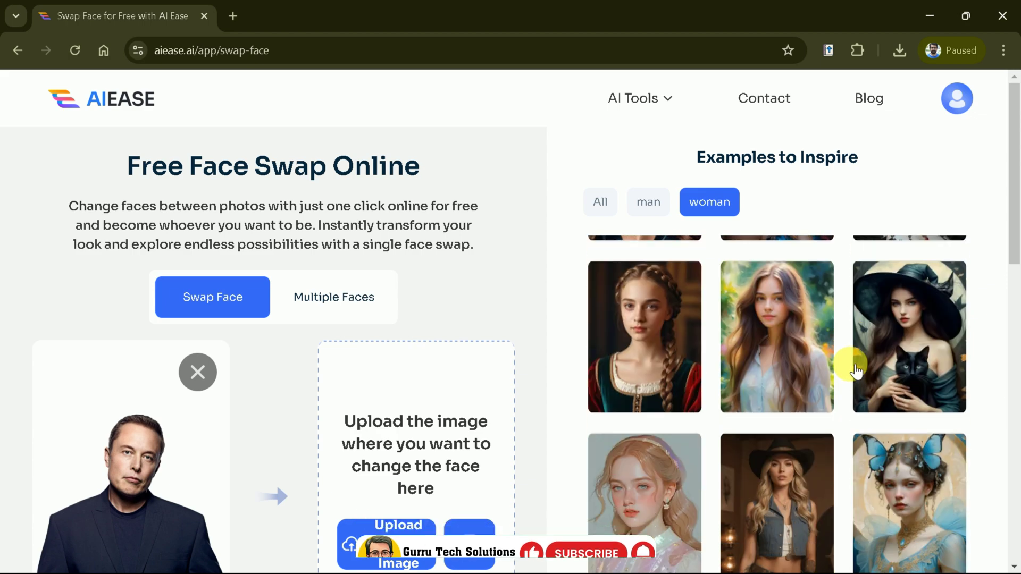
scroll(855, 367, "down", 5)
left_click(694, 390)
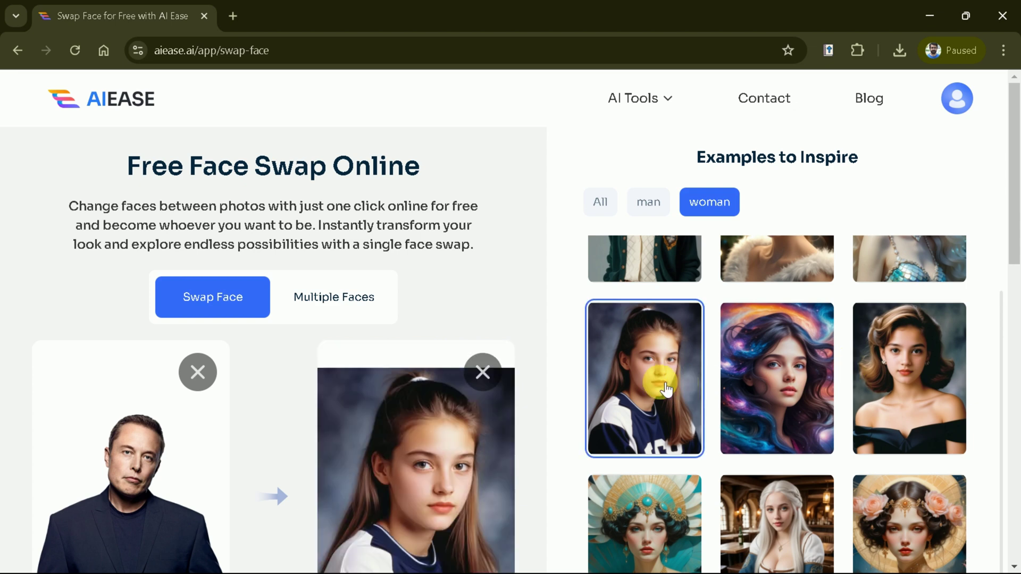
Run Swap Face to put the target face onto the girl's portrait.
scroll(941, 353, "down", 4)
scroll(1015, 276, "down", 1)
left_click_drag(1016, 276, 1015, 340)
scroll(335, 322, "down", 2)
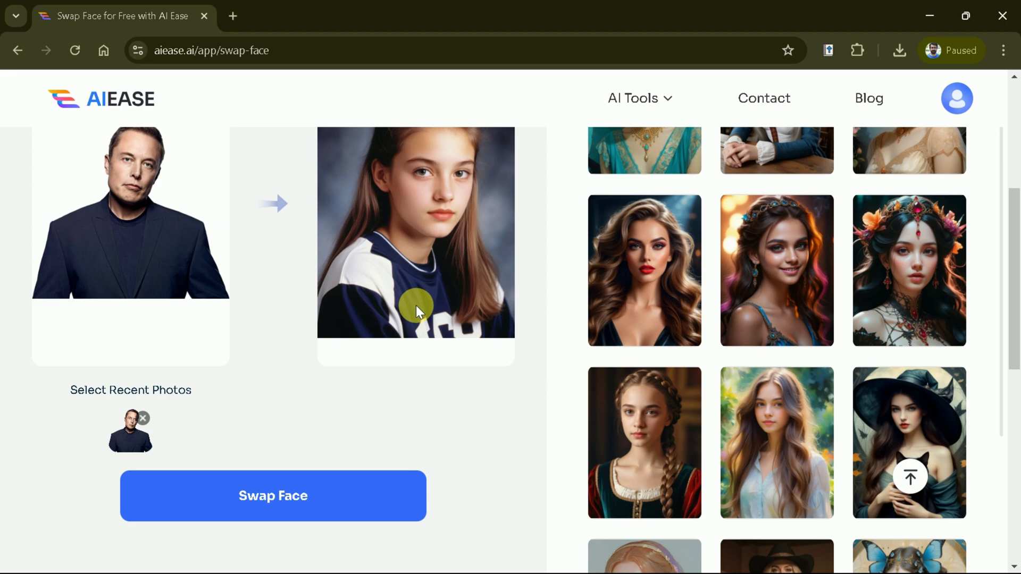
left_click(319, 490)
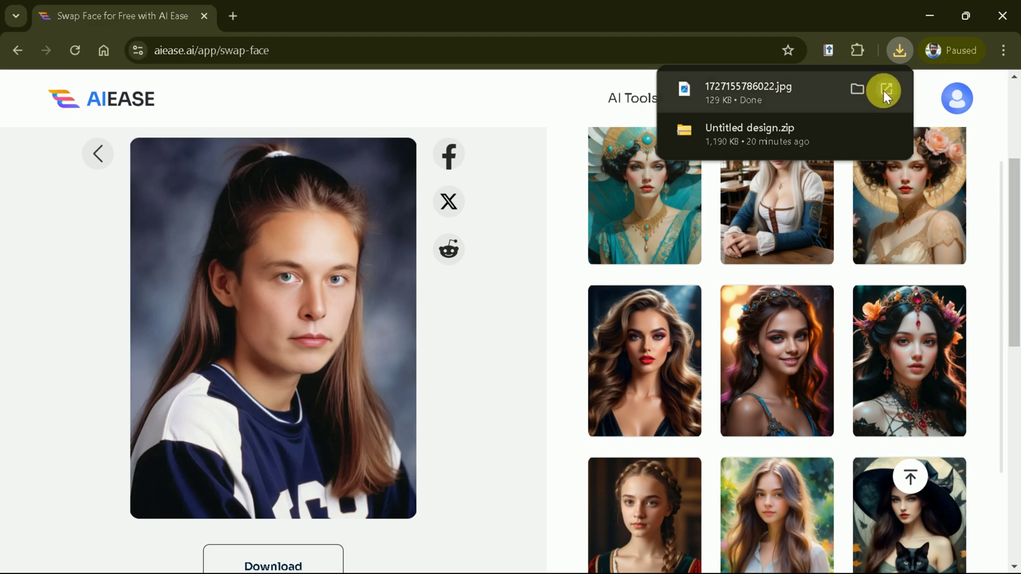
Open the downloaded 1727155786022.jpg in Photos, zoomed and centred on the face.
left_click(884, 91)
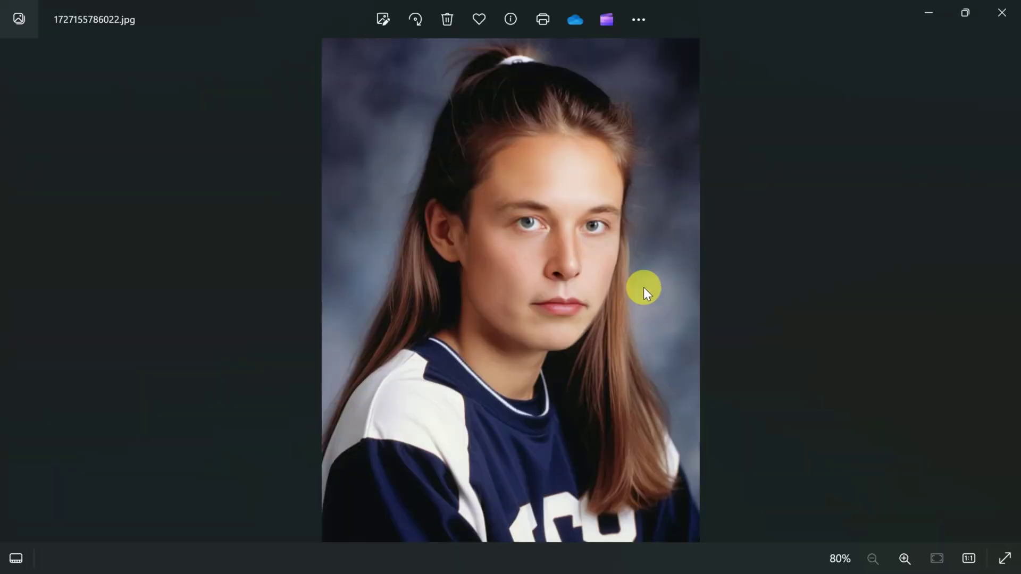
scroll(643, 287, "up", 2)
left_click_drag(668, 182, 654, 310)
scroll(654, 310, "up", 1)
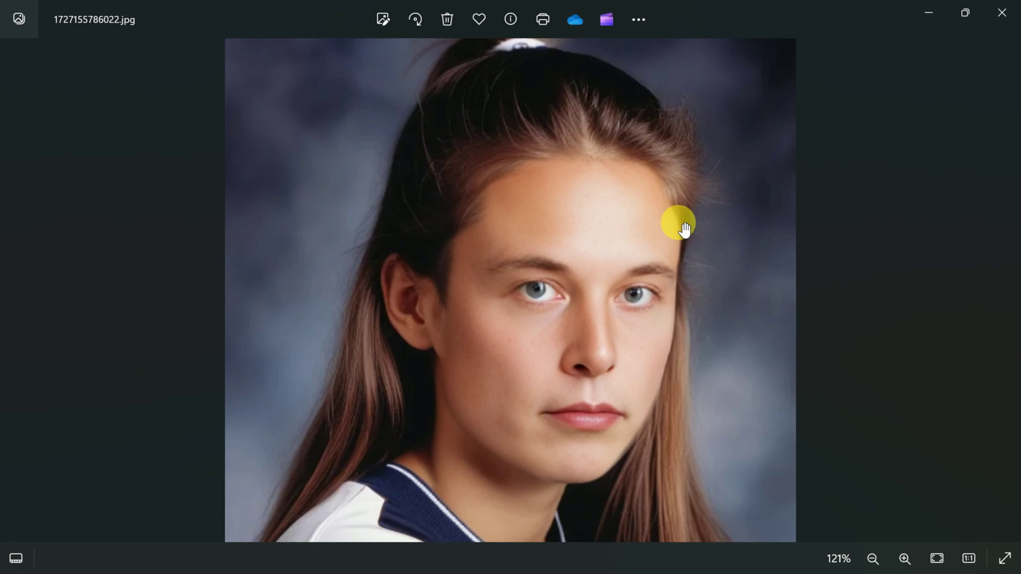
Close Photos and use the two men at the railing example as the original image.
left_click(1010, 8)
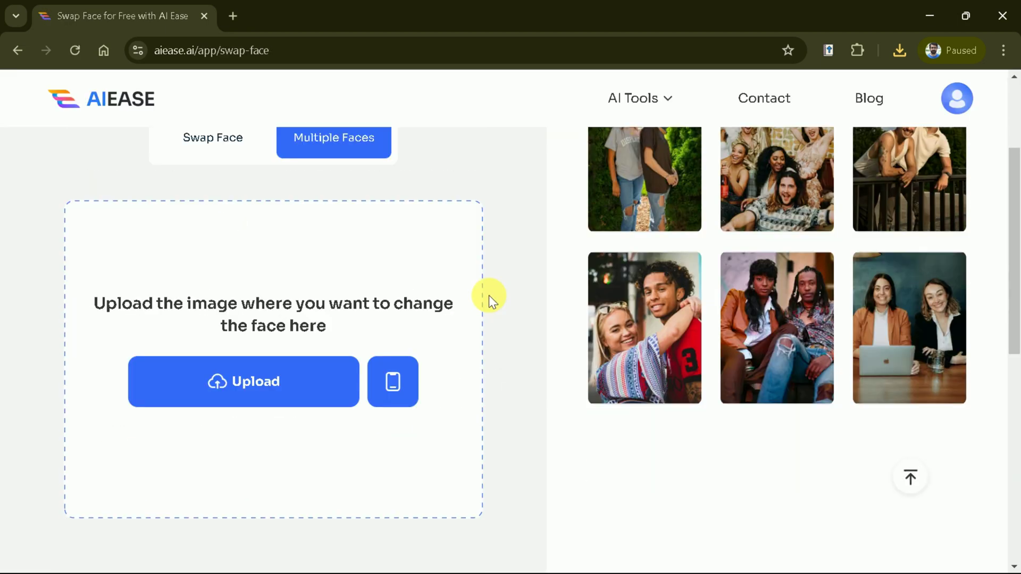
scroll(917, 279, "up", 1)
left_click(920, 257)
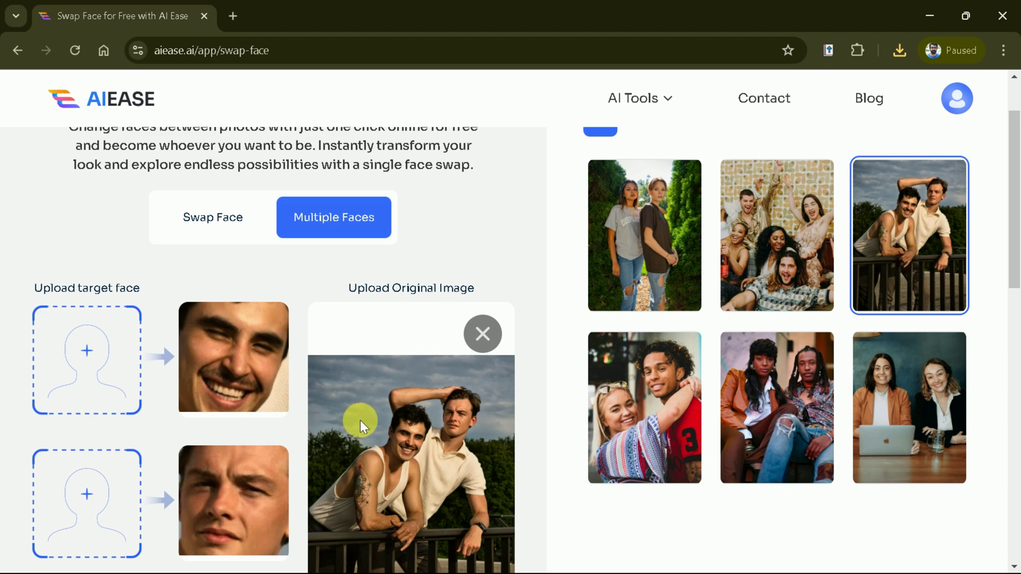
Upload file 3 as the first target face and file 4 as the second.
left_click(89, 356)
left_click(346, 324)
left_click(520, 483)
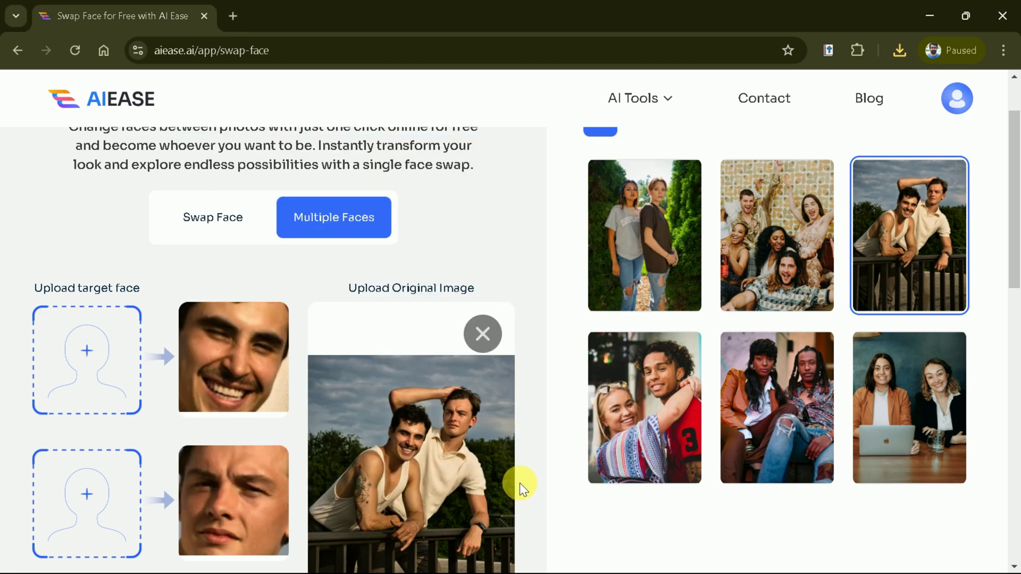
left_click(86, 494)
left_click(468, 298)
double_click(468, 298)
scroll(148, 427, "down", 1)
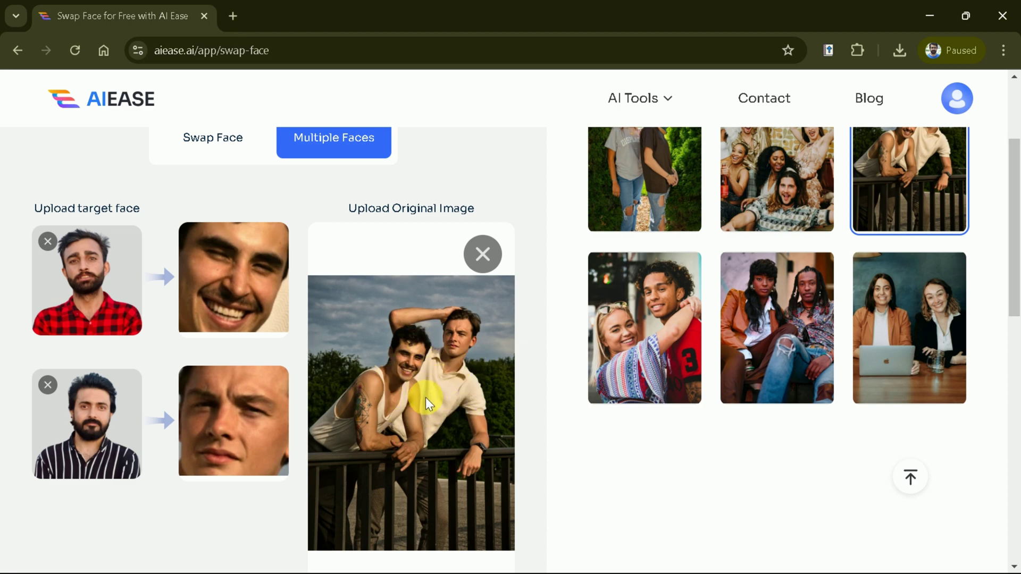
Generate the two-face swap on the railing photo.
scroll(365, 504, "down", 2)
left_click(292, 515)
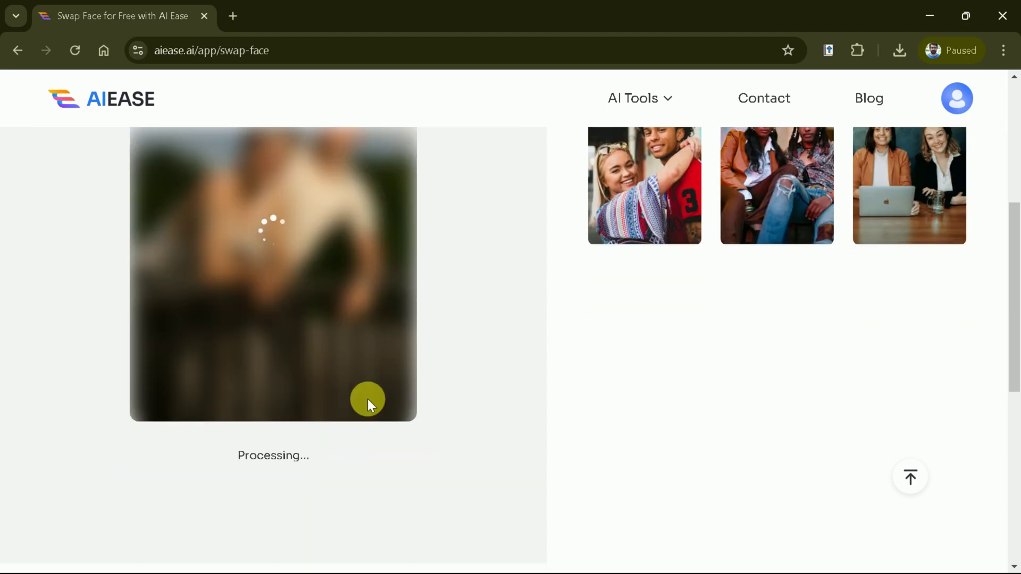
scroll(368, 398, "up", 1)
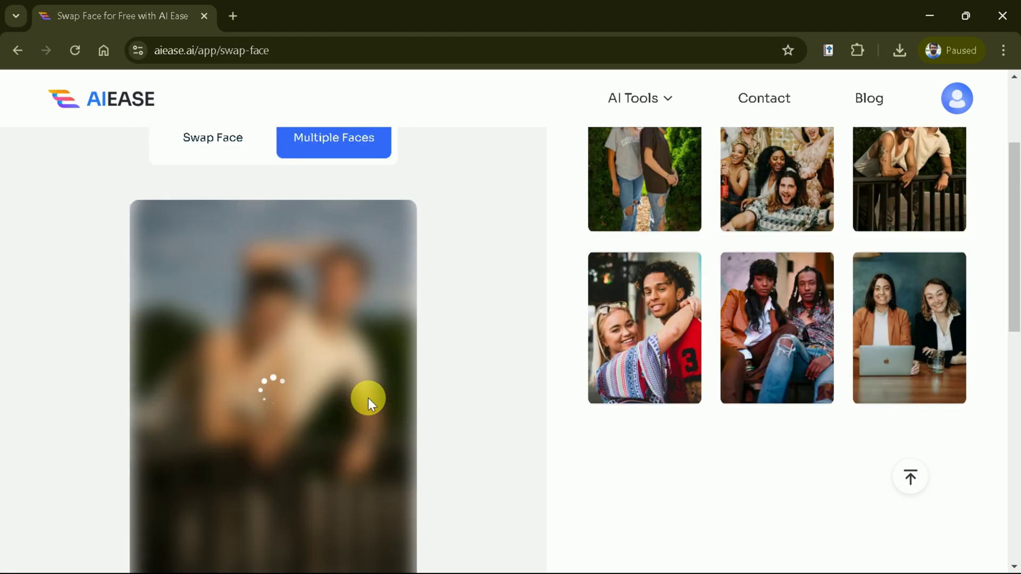
scroll(438, 402, "down", 1)
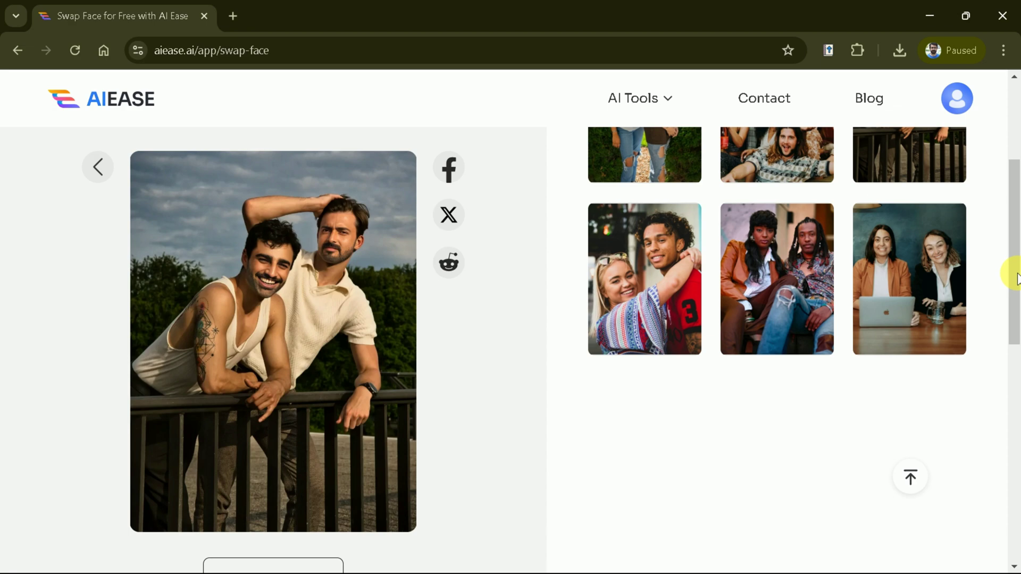
scroll(1012, 269, "up", 1)
scroll(1011, 269, "down", 1)
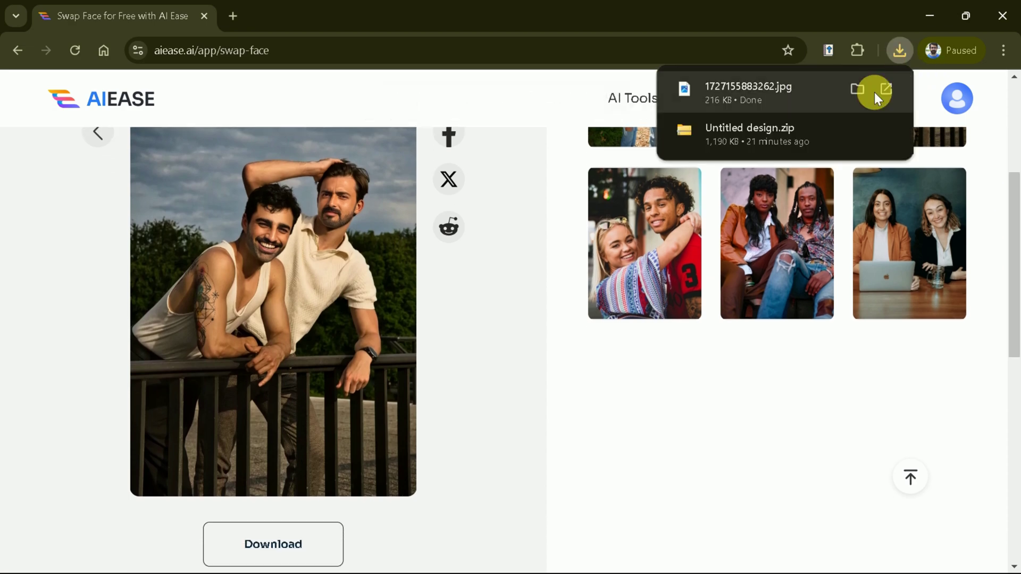
View the downloaded 1727155883262.jpg in Photos, zoomed to show both swapped faces.
left_click(881, 91)
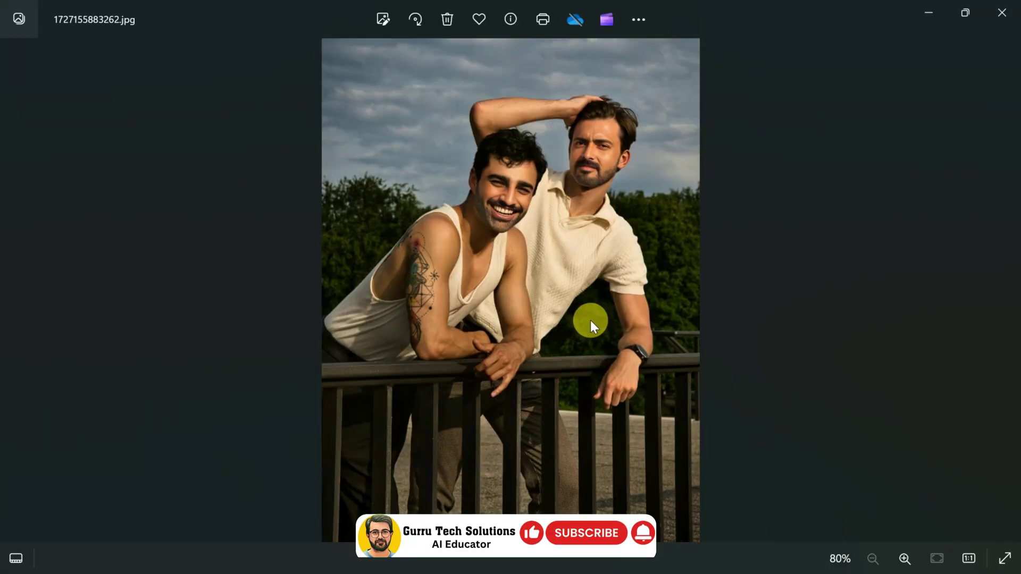
scroll(563, 261, "up", 1)
left_click_drag(579, 192, 579, 294)
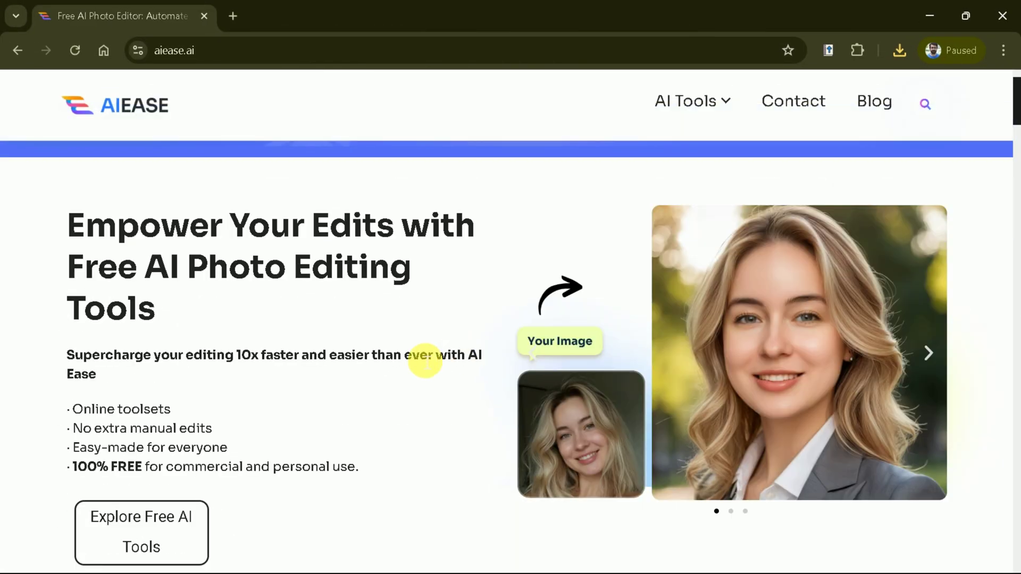
scroll(425, 361, "down", 2)
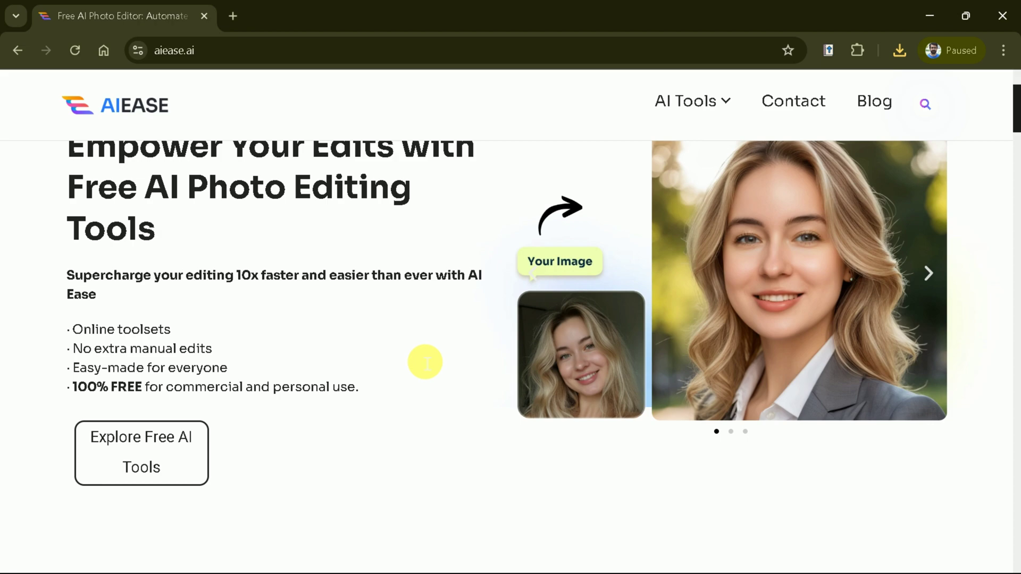